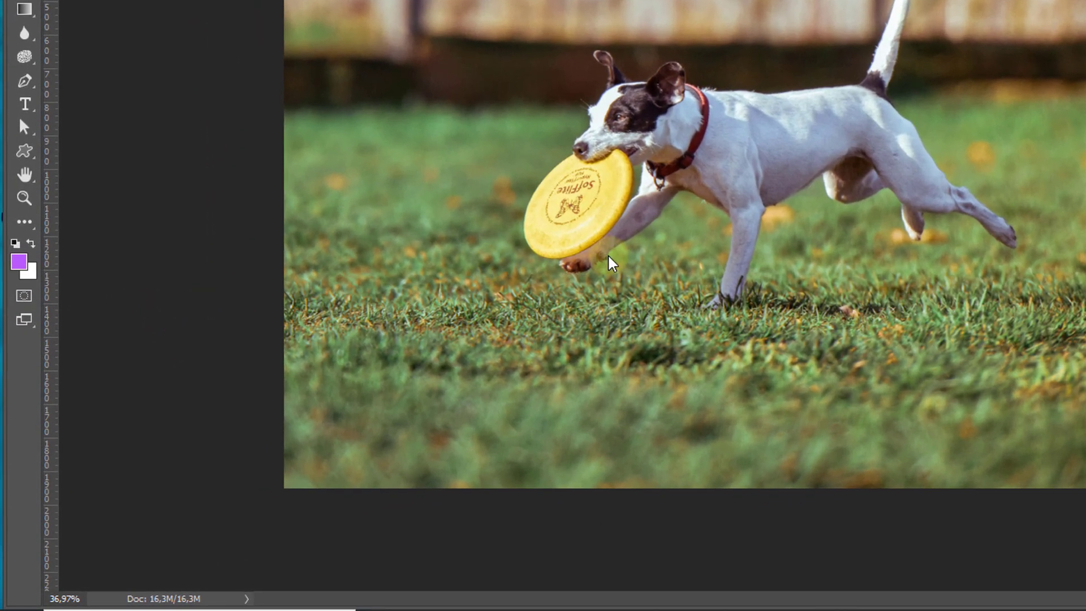
- Switch the running-dog photo into Quick Mask mode and zoom in on the image
{"action": "left_click", "coordinate": [23, 295]}
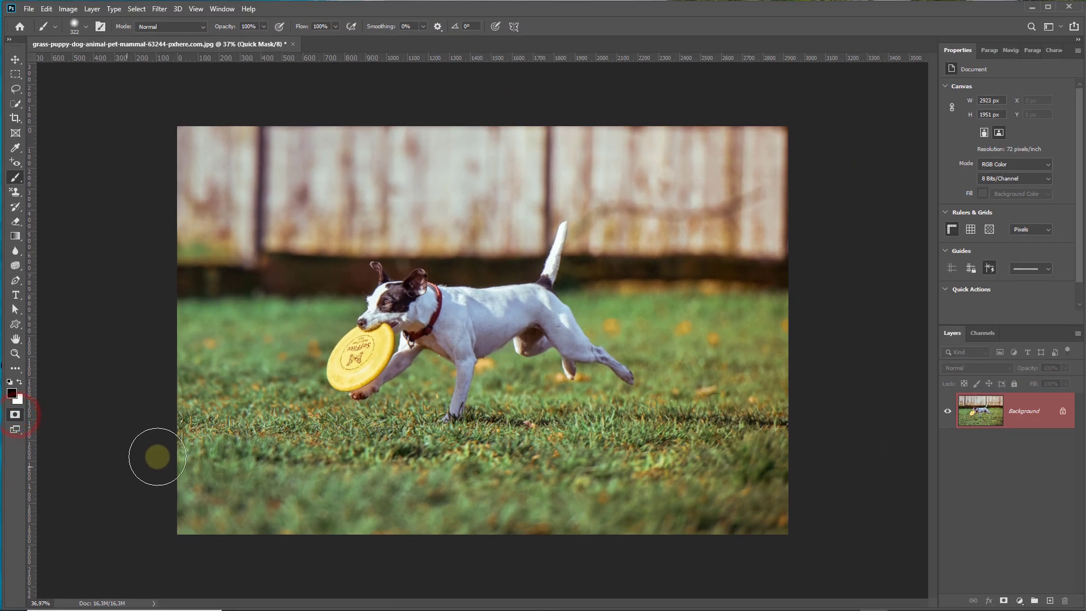
{"action": "scroll", "coordinate": [539, 350], "scroll_direction": "up", "scroll_amount": 3}
{"action": "scroll", "coordinate": [516, 360], "scroll_direction": "up", "scroll_amount": 2}
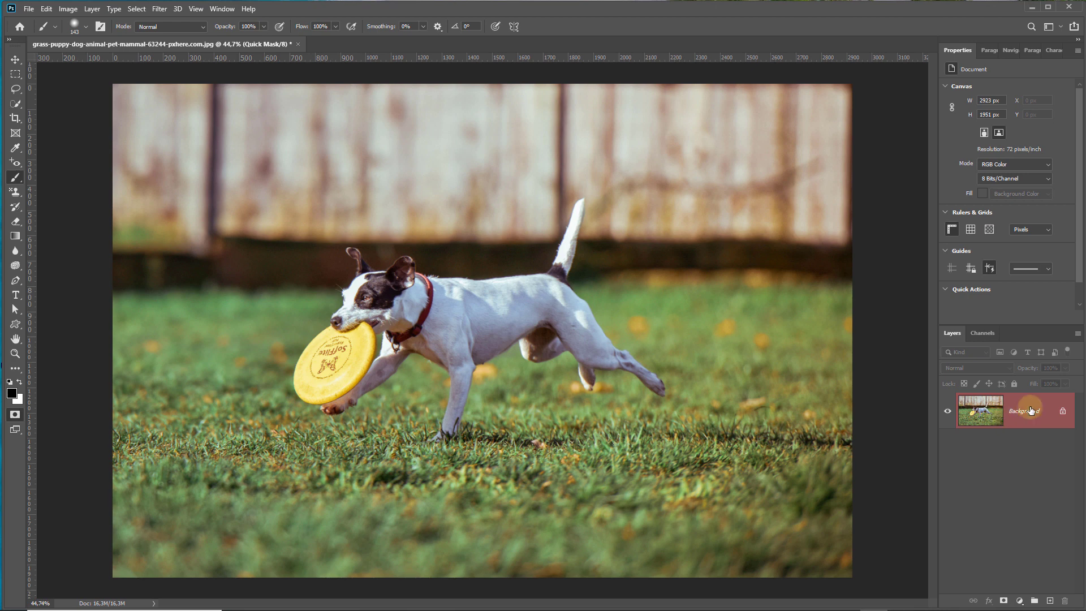
- In Quick Mask Options, set Color Indicates to Selected Areas with a 50% opacity red overlay
{"action": "double_click", "coordinate": [16, 416]}
{"action": "left_click_drag", "start_coordinate": [279, 261], "coordinate": [347, 265]}
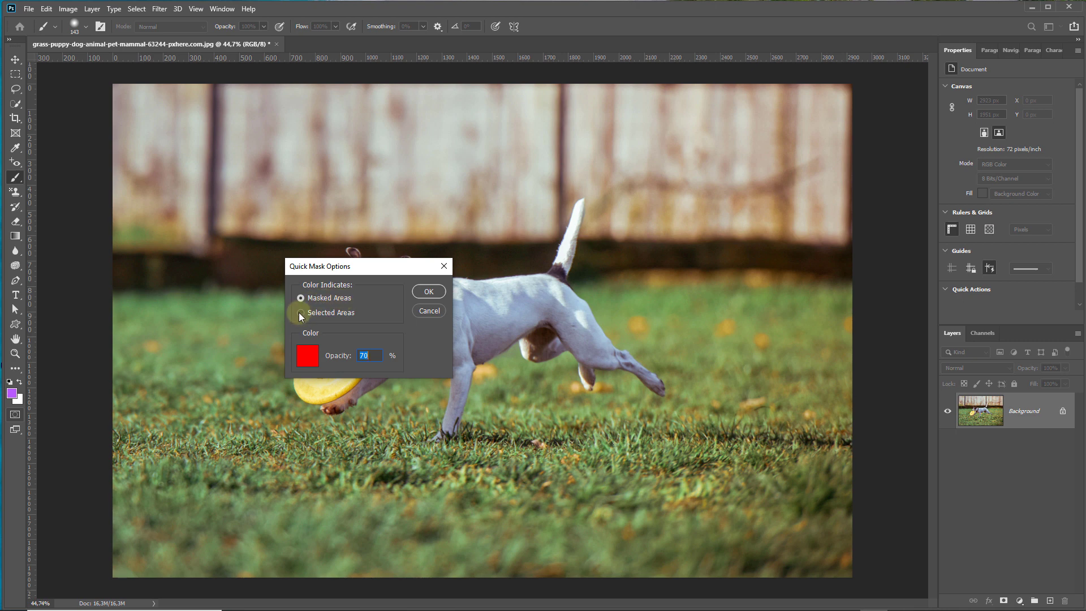
{"action": "left_click", "coordinate": [301, 312]}
- Confirm the Quick Mask settings and switch back into Quick Mask mode
{"action": "left_click", "coordinate": [427, 292]}
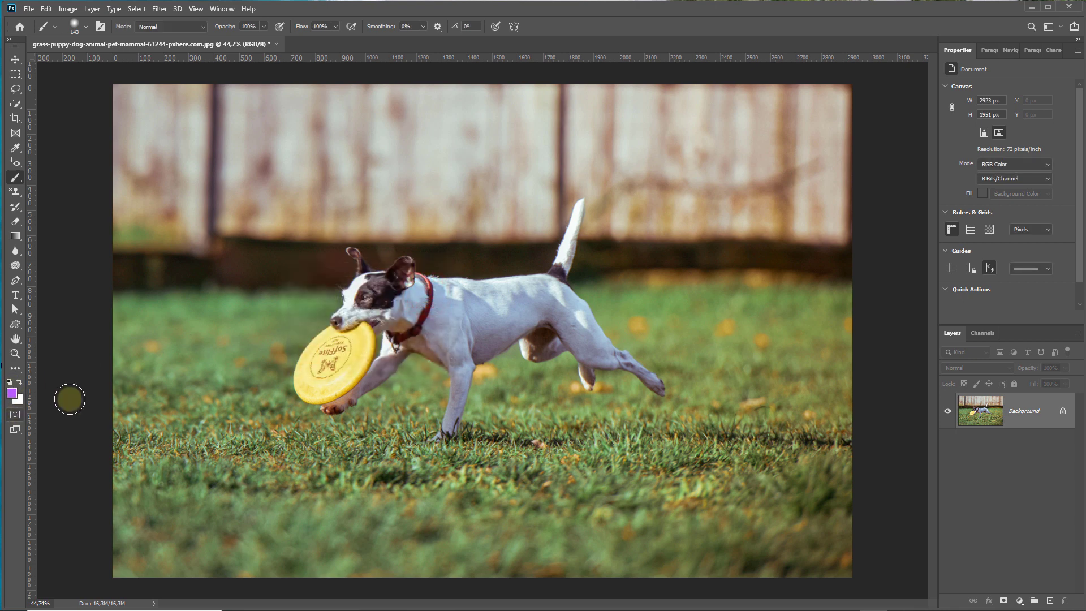
{"action": "scroll", "coordinate": [356, 336], "scroll_direction": "up", "scroll_amount": 3}
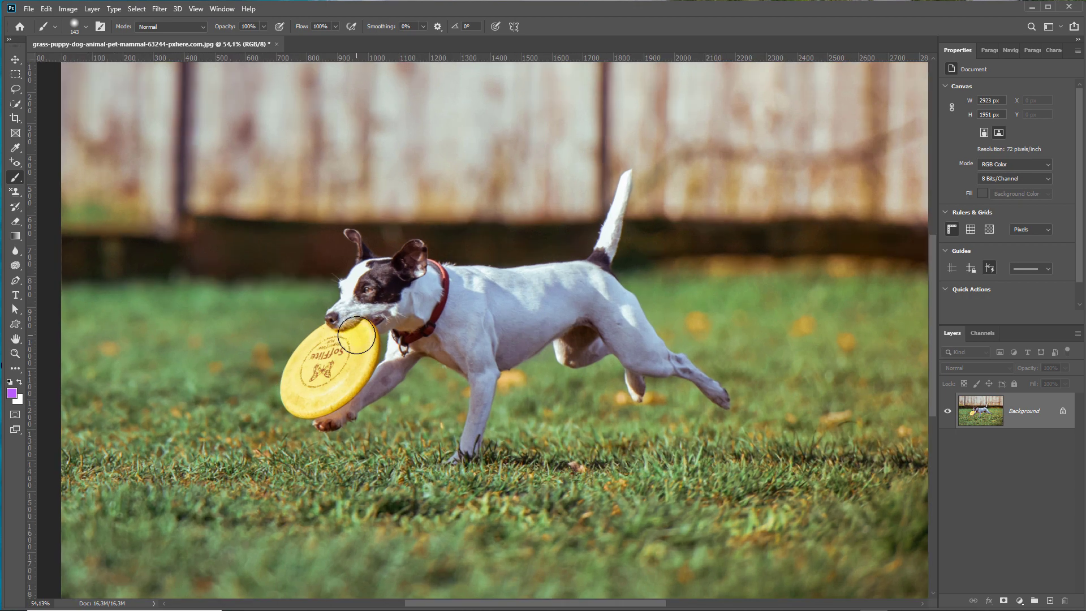
{"action": "left_click", "coordinate": [15, 414]}
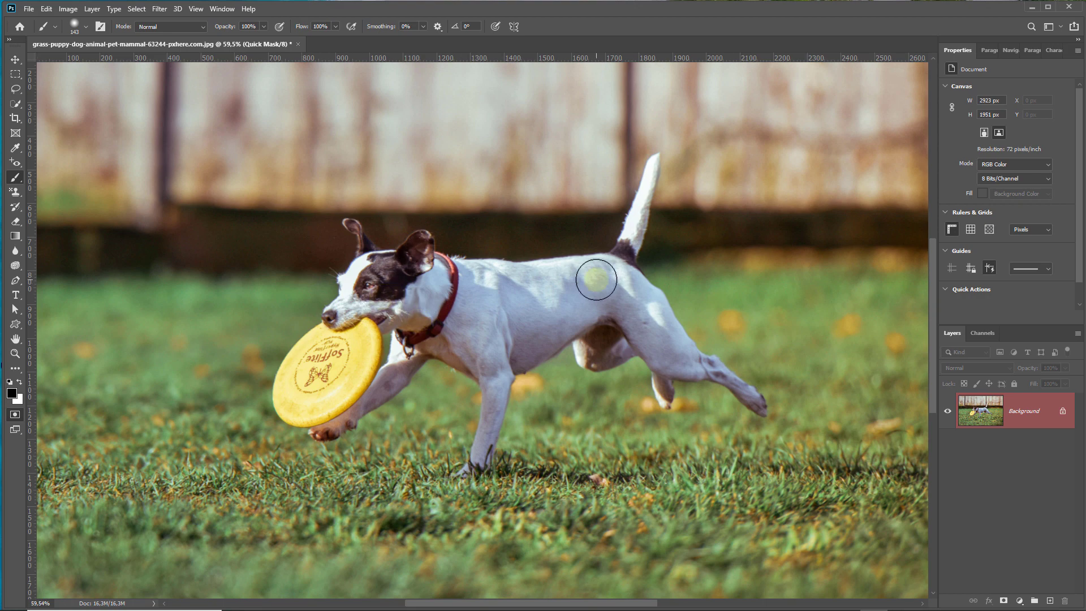
{"action": "scroll", "coordinate": [490, 295], "scroll_direction": "up", "scroll_amount": 3}
- Set a smaller, low-hardness brush and paint a trial mask stroke across the dog's back
{"action": "left_click_drag", "start_coordinate": [395, 292], "coordinate": [389, 321]}
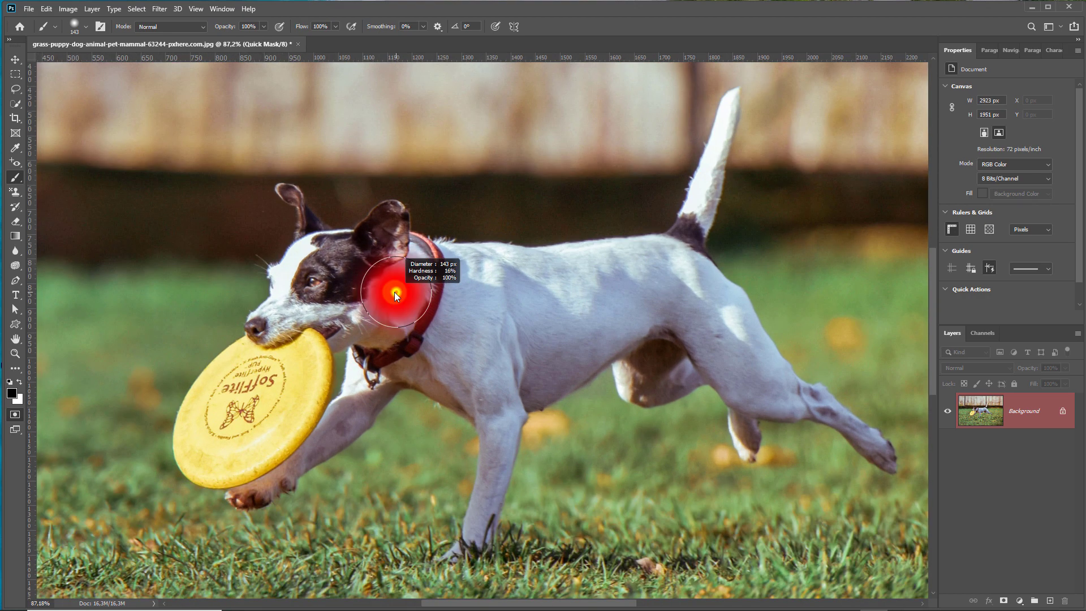
{"action": "left_click", "coordinate": [55, 27]}
{"action": "left_click", "coordinate": [86, 26]}
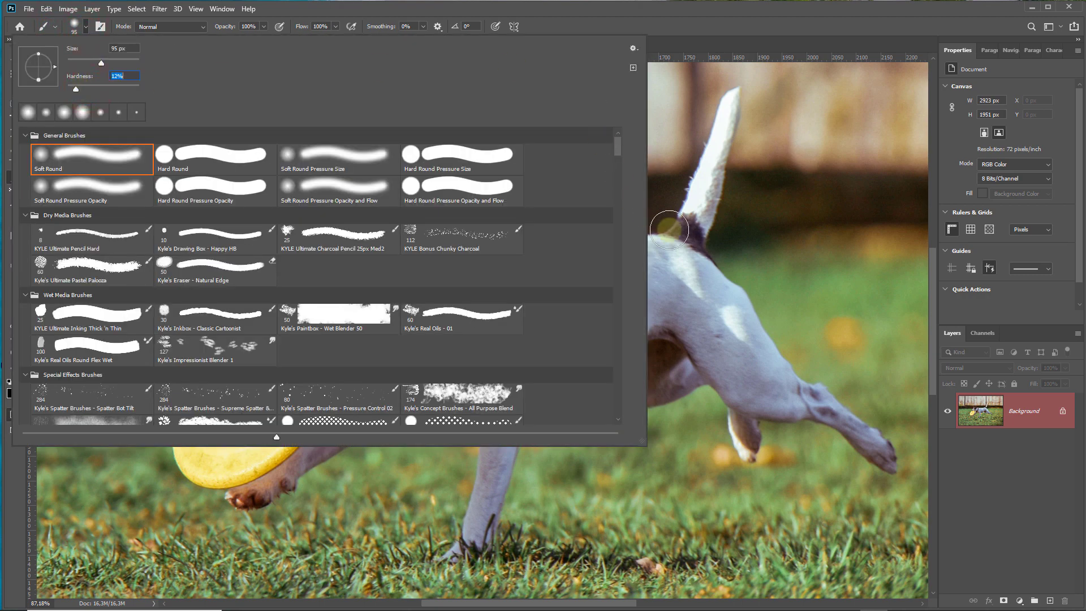
{"action": "left_click_drag", "start_coordinate": [666, 280], "coordinate": [654, 299]}
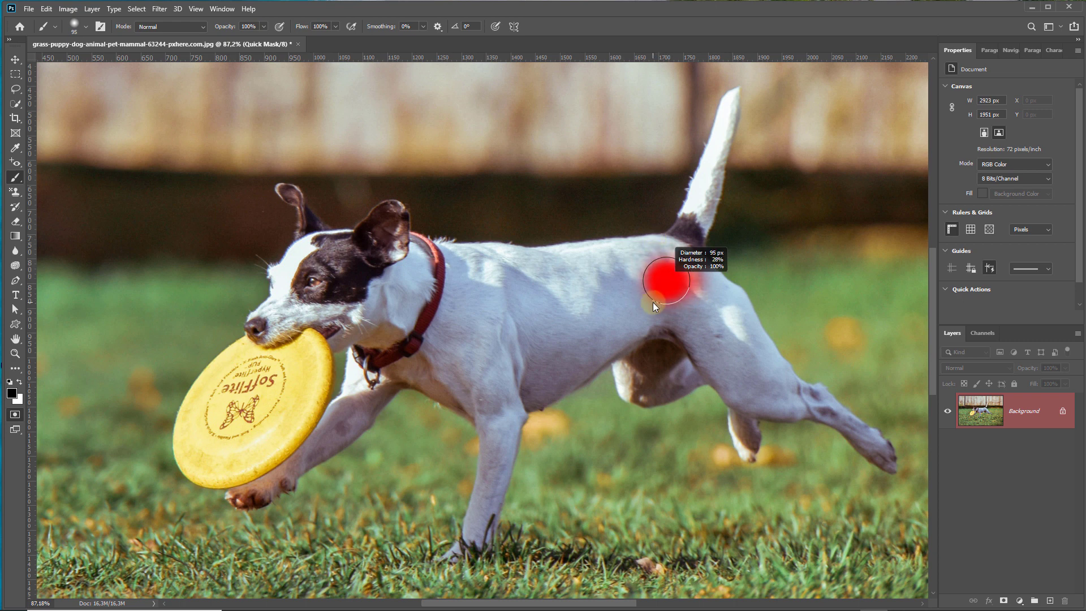
{"action": "mouse_move", "coordinate": [653, 302]}
{"action": "left_mouse_down"}
{"action": "mouse_move", "coordinate": [631, 316]}
{"action": "mouse_move", "coordinate": [598, 309]}
{"action": "left_mouse_up"}
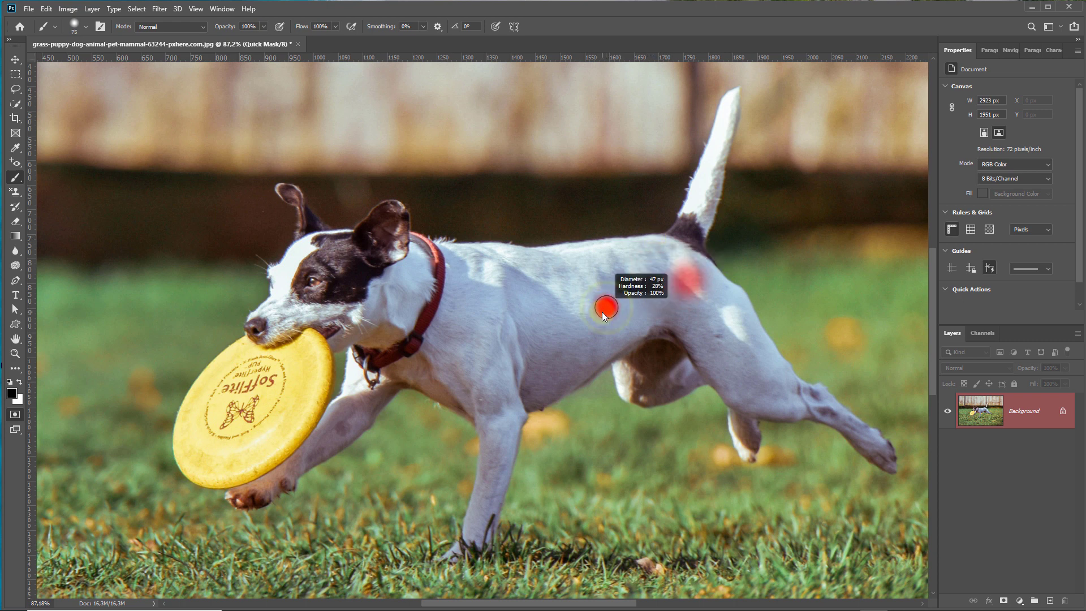
{"action": "mouse_move", "coordinate": [478, 317]}
{"action": "left_mouse_down"}
{"action": "mouse_move", "coordinate": [614, 286]}
{"action": "mouse_move", "coordinate": [490, 321]}
{"action": "left_mouse_up"}
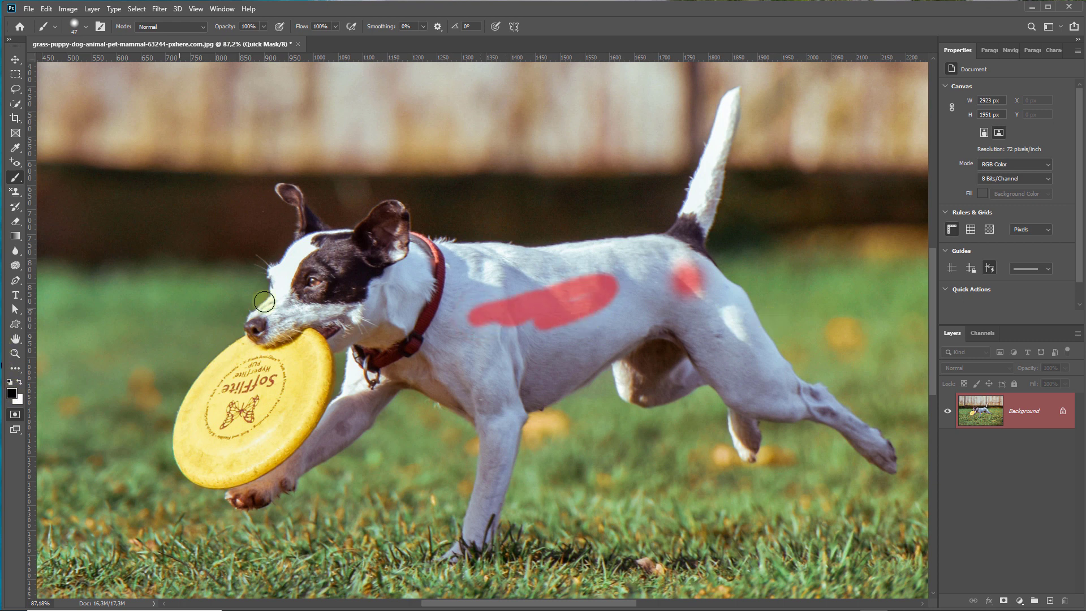
- Leave and re-enter Quick Mask, then undo the trial mask strokes with Ctrl+Z
{"action": "double_click", "coordinate": [17, 413]}
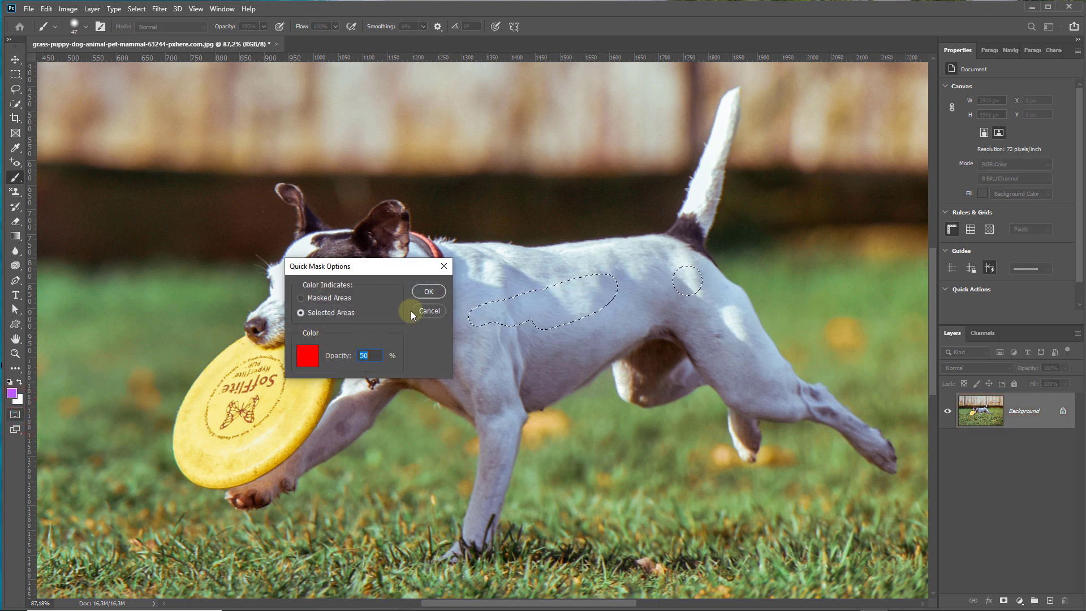
{"action": "left_click", "coordinate": [422, 310]}
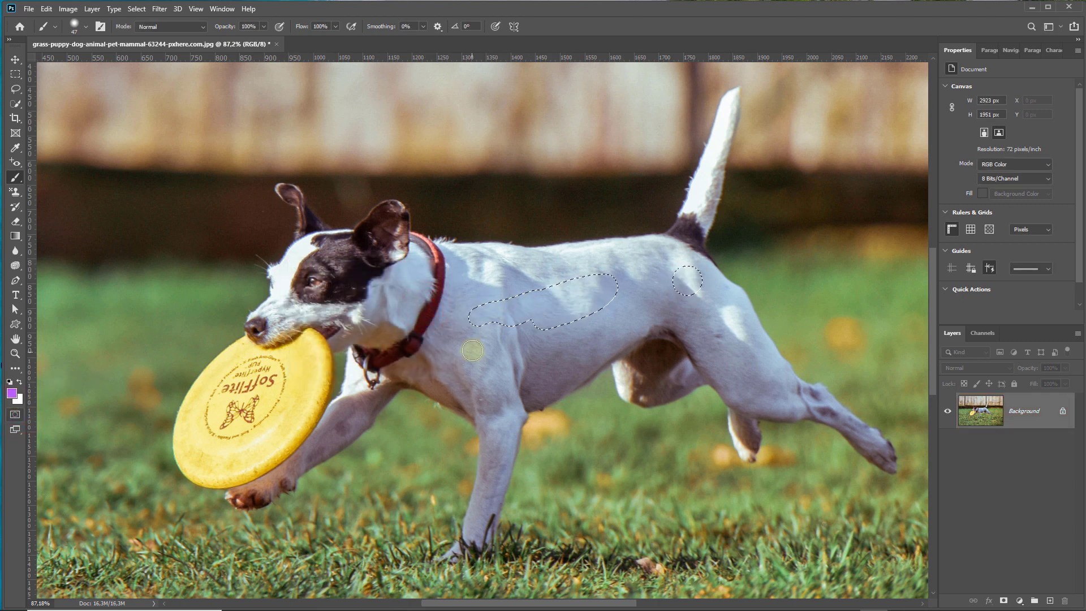
{"action": "key", "text": "q"}
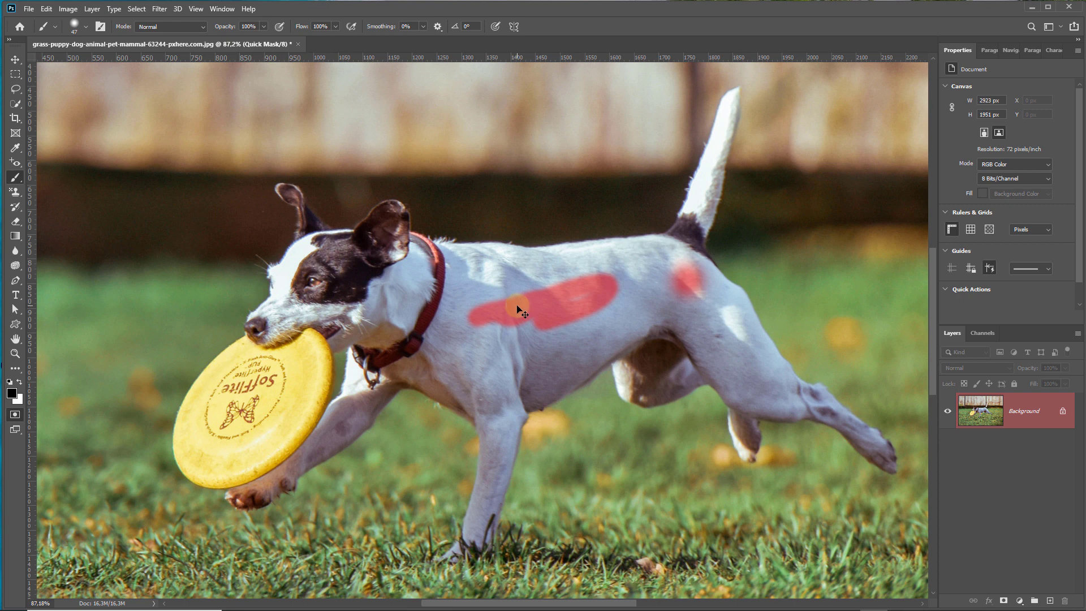
{"action": "key", "text": "ctrl+z"}
{"action": "key", "text": "ctrl+z"}
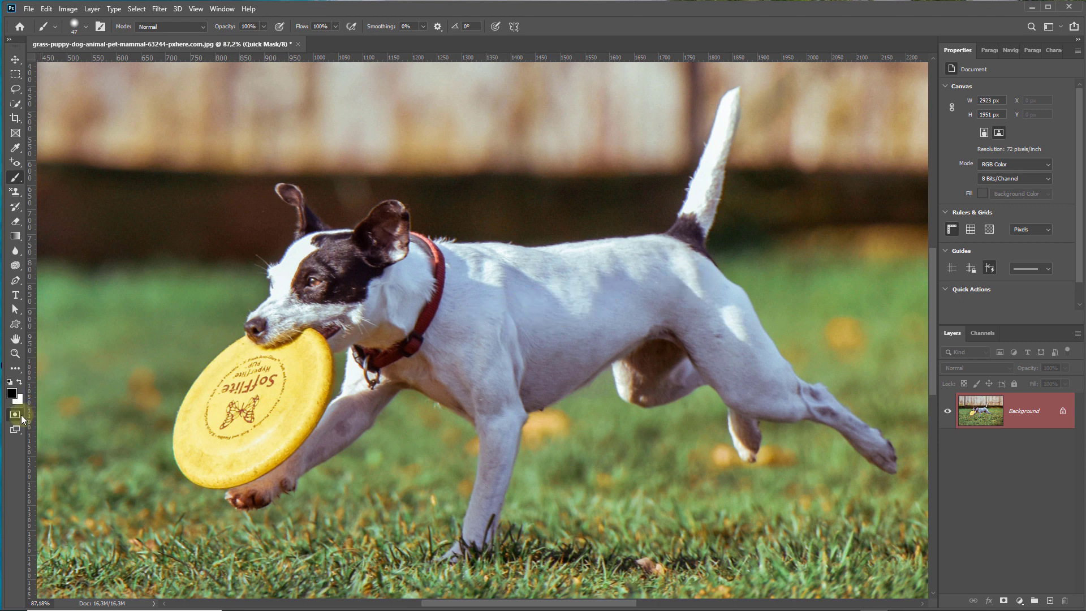
- Clear the stray purple shoulder stroke, leaving an empty Quick Mask
{"action": "double_click", "coordinate": [12, 415]}
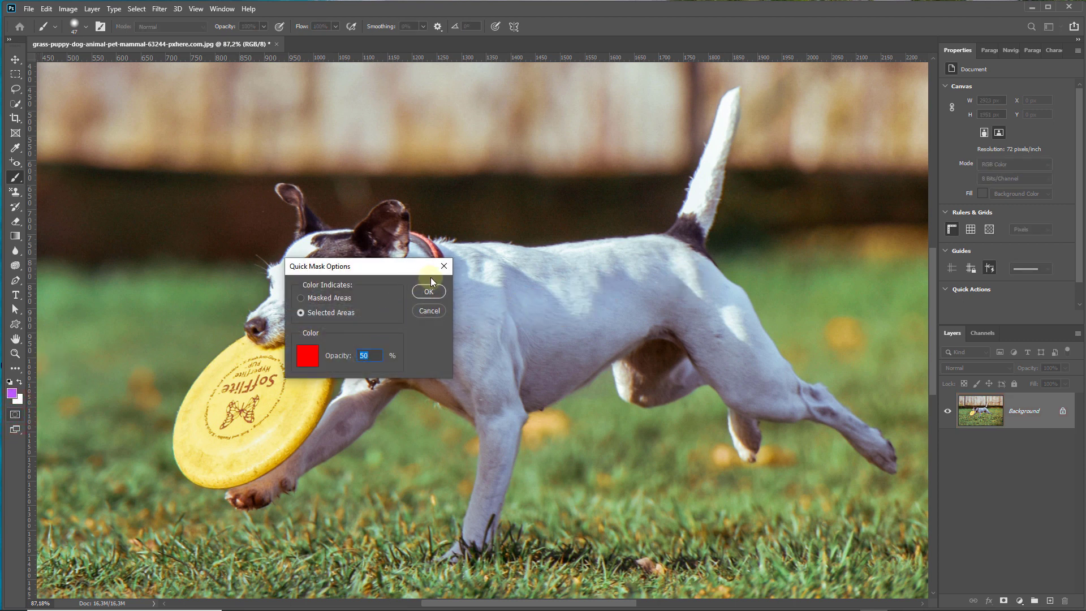
{"action": "left_click", "coordinate": [430, 292]}
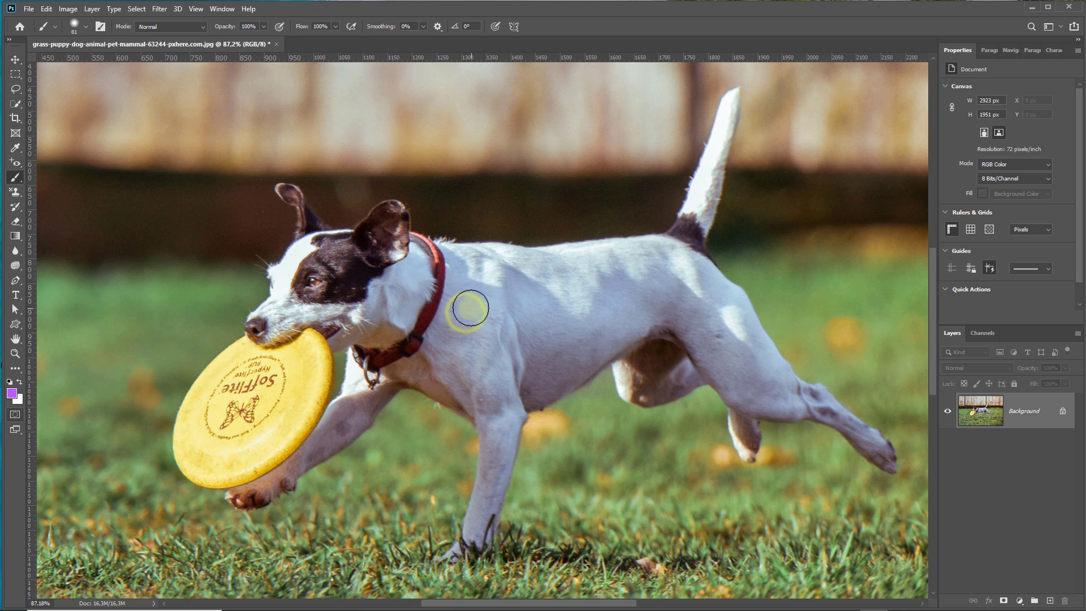
{"action": "left_click_drag", "start_coordinate": [468, 308], "coordinate": [525, 306]}
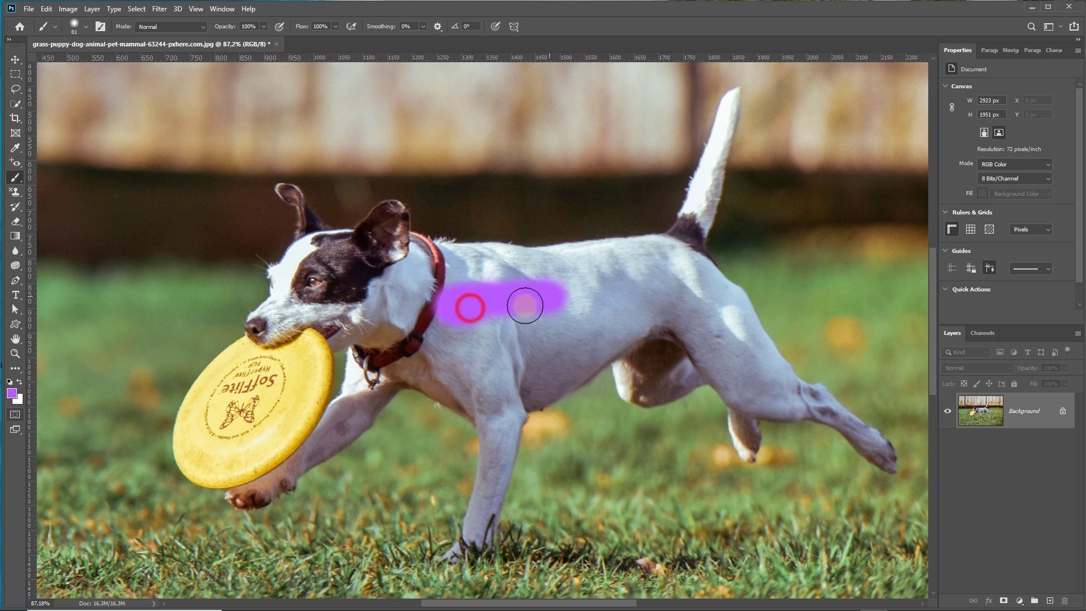
{"action": "left_click", "coordinate": [17, 414]}
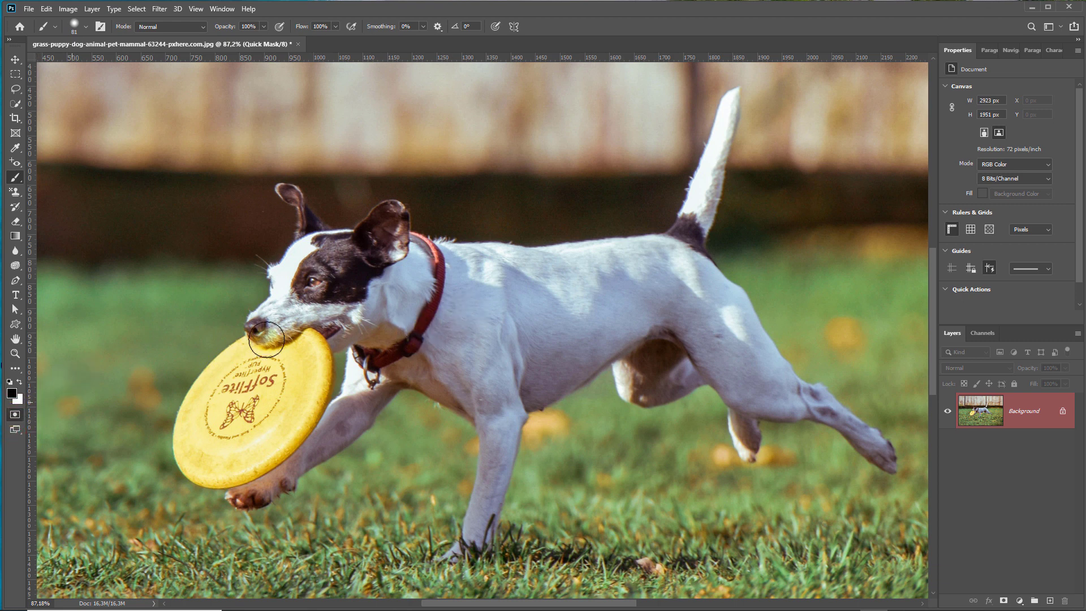
- Paint red mask from the dog's shoulder across its back and onto the collar
{"action": "mouse_move", "coordinate": [471, 304]}
{"action": "left_mouse_down"}
{"action": "mouse_move", "coordinate": [636, 259]}
{"action": "mouse_move", "coordinate": [469, 267]}
{"action": "left_mouse_up"}
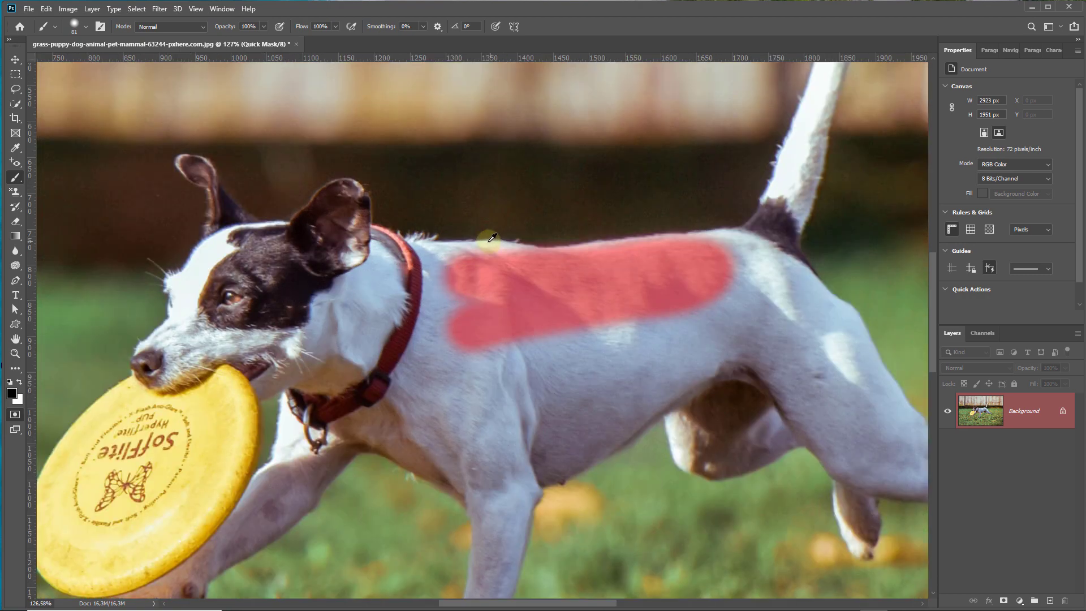
{"action": "scroll", "coordinate": [485, 264], "scroll_direction": "up", "scroll_amount": 5}
{"action": "mouse_move", "coordinate": [504, 273]}
{"action": "left_mouse_down"}
{"action": "mouse_move", "coordinate": [476, 273]}
{"action": "mouse_move", "coordinate": [531, 256]}
{"action": "mouse_move", "coordinate": [279, 242]}
{"action": "left_mouse_up"}
{"action": "scroll", "coordinate": [279, 242], "scroll_direction": "down", "scroll_amount": 4}
{"action": "scroll", "coordinate": [164, 241], "scroll_direction": "up", "scroll_amount": 3}
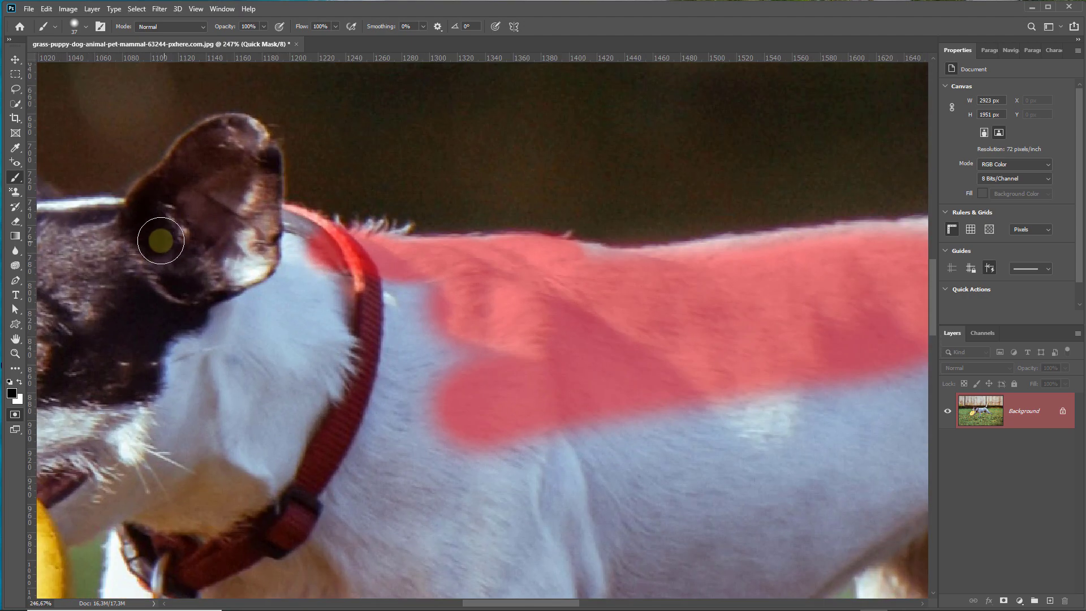
{"action": "mouse_move", "coordinate": [148, 237]}
{"action": "left_mouse_down"}
{"action": "mouse_move", "coordinate": [153, 206]}
{"action": "mouse_move", "coordinate": [184, 160]}
{"action": "mouse_move", "coordinate": [223, 136]}
{"action": "mouse_move", "coordinate": [256, 161]}
{"action": "mouse_move", "coordinate": [266, 255]}
{"action": "mouse_move", "coordinate": [257, 187]}
{"action": "mouse_move", "coordinate": [277, 231]}
{"action": "mouse_move", "coordinate": [439, 286]}
{"action": "mouse_move", "coordinate": [291, 272]}
{"action": "mouse_move", "coordinate": [393, 291]}
{"action": "mouse_move", "coordinate": [290, 291]}
{"action": "left_mouse_up"}
{"action": "scroll", "coordinate": [290, 292], "scroll_direction": "down", "scroll_amount": 5}
{"action": "scroll", "coordinate": [113, 274], "scroll_direction": "up", "scroll_amount": 3}
{"action": "scroll", "coordinate": [274, 296], "scroll_direction": "up", "scroll_amount": 3}
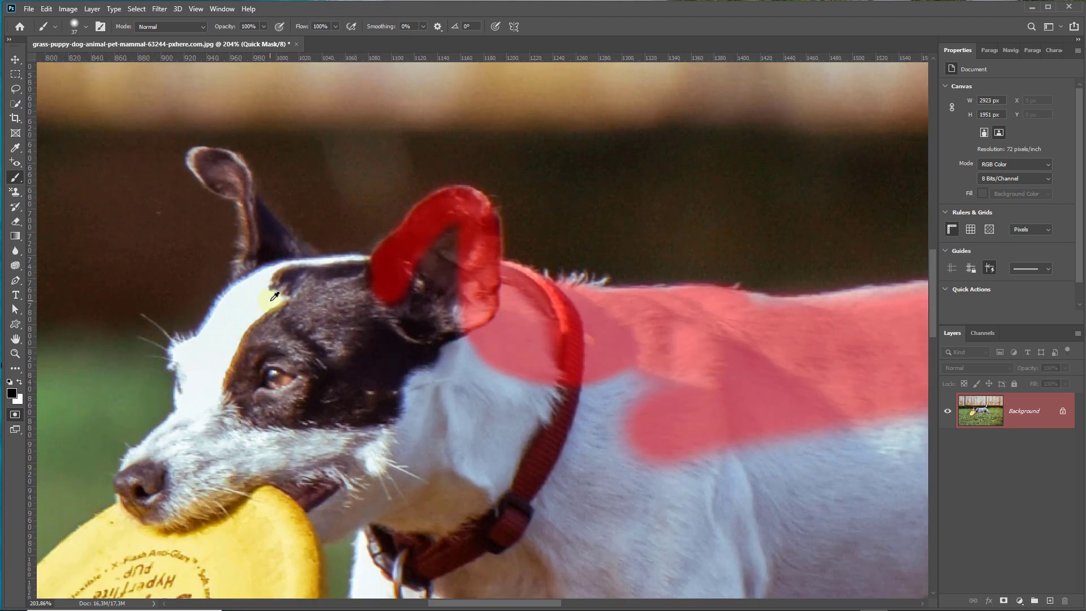
- Shrink the brush and mask the left ear, the eye and the cheek
{"action": "left_click_drag", "start_coordinate": [243, 277], "coordinate": [255, 235]}
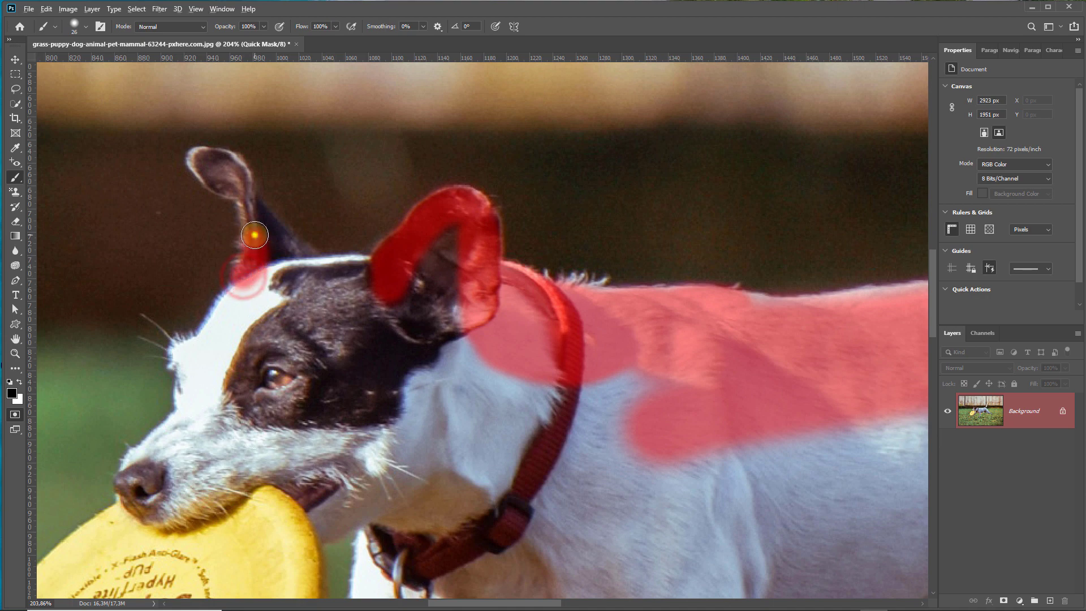
{"action": "key", "text": "bracketleft"}
{"action": "left_click", "coordinate": [234, 191]}
{"action": "mouse_move", "coordinate": [212, 175]}
{"action": "left_mouse_down"}
{"action": "mouse_move", "coordinate": [226, 181]}
{"action": "mouse_move", "coordinate": [206, 166]}
{"action": "mouse_move", "coordinate": [249, 218]}
{"action": "mouse_move", "coordinate": [313, 258]}
{"action": "mouse_move", "coordinate": [232, 290]}
{"action": "mouse_move", "coordinate": [187, 399]}
{"action": "mouse_move", "coordinate": [261, 418]}
{"action": "mouse_move", "coordinate": [266, 294]}
{"action": "mouse_move", "coordinate": [376, 281]}
{"action": "left_mouse_up"}
{"action": "scroll", "coordinate": [313, 258], "scroll_direction": "down", "scroll_amount": 3}
{"action": "scroll", "coordinate": [376, 282], "scroll_direction": "down", "scroll_amount": 3}
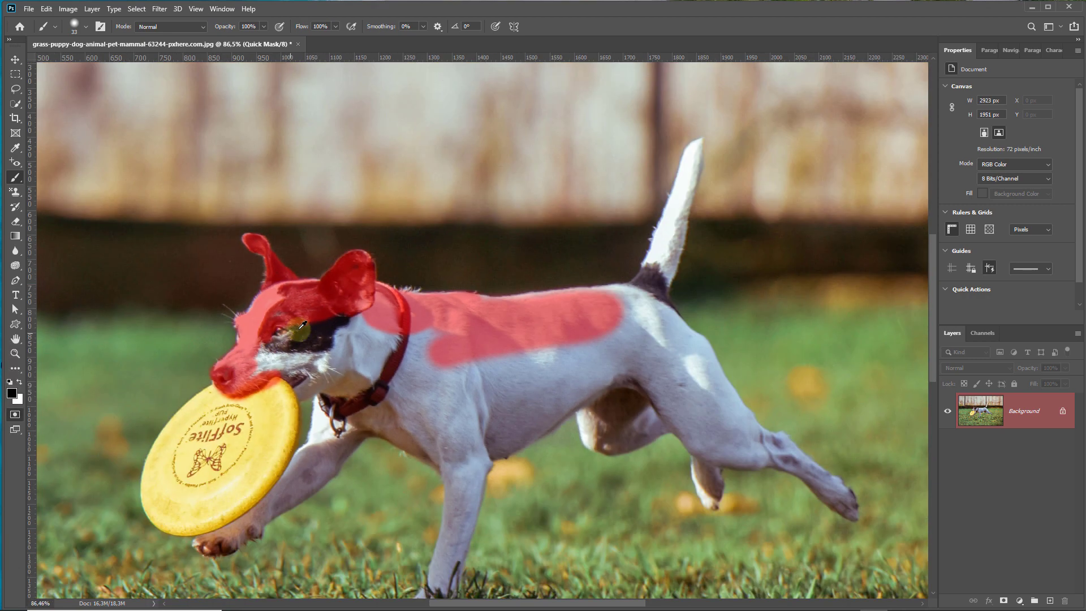
{"action": "mouse_move", "coordinate": [294, 331]}
{"action": "left_mouse_down"}
{"action": "mouse_move", "coordinate": [273, 347]}
{"action": "mouse_move", "coordinate": [306, 372]}
{"action": "mouse_move", "coordinate": [362, 339]}
{"action": "mouse_move", "coordinate": [483, 345]}
{"action": "mouse_move", "coordinate": [495, 317]}
{"action": "mouse_move", "coordinate": [551, 312]}
{"action": "mouse_move", "coordinate": [643, 279]}
{"action": "mouse_move", "coordinate": [695, 147]}
{"action": "left_mouse_up"}
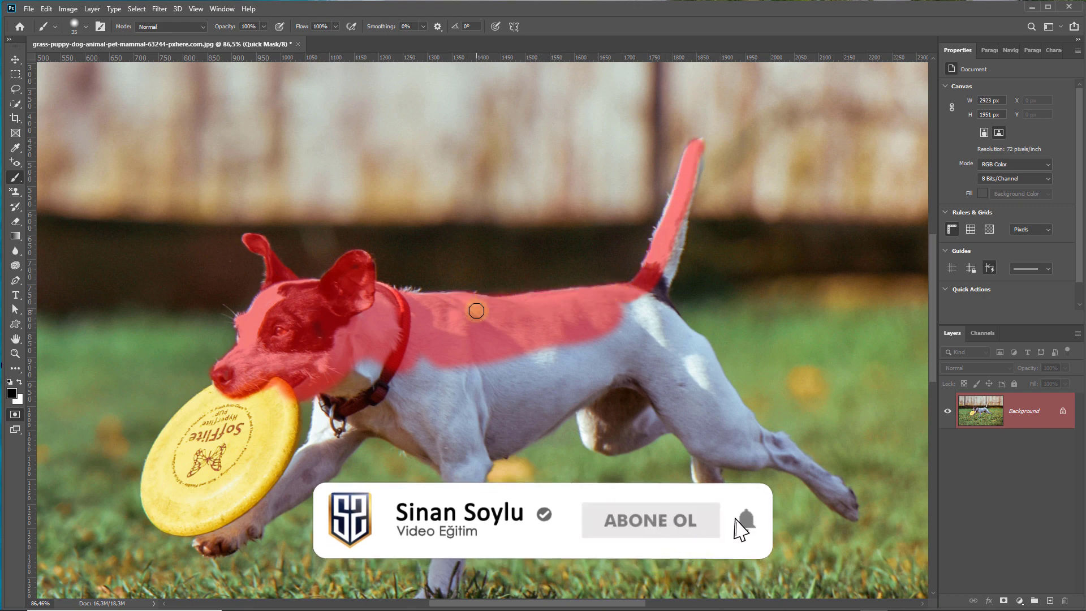
- Enlarge the brush and paint the mask over the frisbee
{"action": "scroll", "coordinate": [472, 308], "scroll_direction": "up", "scroll_amount": 5}
{"action": "key", "text": "bracketright"}
{"action": "key", "text": "bracketright"}
{"action": "mouse_move", "coordinate": [190, 389]}
{"action": "left_mouse_down"}
{"action": "mouse_move", "coordinate": [151, 368]}
{"action": "mouse_move", "coordinate": [94, 413]}
{"action": "mouse_move", "coordinate": [92, 339]}
{"action": "mouse_move", "coordinate": [221, 239]}
{"action": "mouse_move", "coordinate": [145, 281]}
{"action": "mouse_move", "coordinate": [271, 242]}
{"action": "mouse_move", "coordinate": [291, 264]}
{"action": "mouse_move", "coordinate": [300, 310]}
{"action": "mouse_move", "coordinate": [270, 378]}
{"action": "mouse_move", "coordinate": [239, 418]}
{"action": "mouse_move", "coordinate": [152, 453]}
{"action": "mouse_move", "coordinate": [119, 453]}
{"action": "mouse_move", "coordinate": [83, 419]}
{"action": "mouse_move", "coordinate": [100, 448]}
{"action": "mouse_move", "coordinate": [158, 456]}
{"action": "mouse_move", "coordinate": [204, 441]}
{"action": "mouse_move", "coordinate": [157, 347]}
{"action": "mouse_move", "coordinate": [116, 396]}
{"action": "mouse_move", "coordinate": [135, 421]}
{"action": "mouse_move", "coordinate": [192, 317]}
{"action": "mouse_move", "coordinate": [264, 326]}
{"action": "mouse_move", "coordinate": [240, 376]}
{"action": "mouse_move", "coordinate": [141, 429]}
{"action": "mouse_move", "coordinate": [177, 468]}
{"action": "mouse_move", "coordinate": [172, 489]}
{"action": "mouse_move", "coordinate": [243, 465]}
{"action": "mouse_move", "coordinate": [355, 337]}
{"action": "mouse_move", "coordinate": [353, 263]}
{"action": "mouse_move", "coordinate": [408, 289]}
{"action": "mouse_move", "coordinate": [368, 362]}
{"action": "mouse_move", "coordinate": [340, 360]}
{"action": "mouse_move", "coordinate": [351, 351]}
{"action": "mouse_move", "coordinate": [332, 395]}
{"action": "mouse_move", "coordinate": [222, 481]}
{"action": "left_mouse_up"}
{"action": "scroll", "coordinate": [296, 344], "scroll_direction": "down", "scroll_amount": 3}
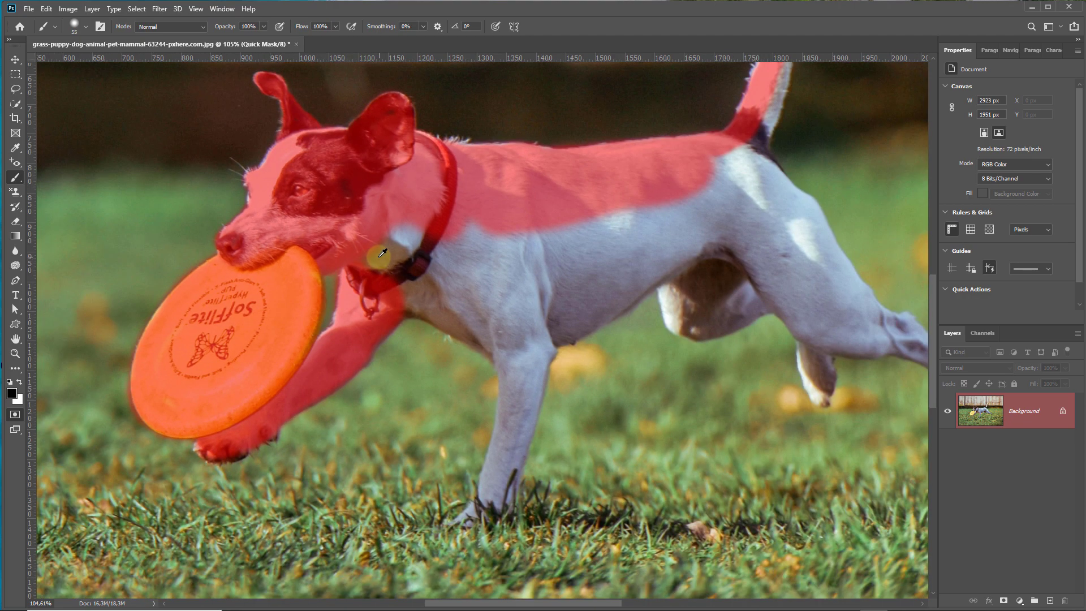
- With about 86 px then 61 px brushes, mask the dog's chest, back, belly and front leg
{"action": "right_click", "coordinate": [420, 264], "text": "alt"}
{"action": "mouse_move", "coordinate": [420, 264]}
{"action": "left_mouse_down"}
{"action": "mouse_move", "coordinate": [599, 215]}
{"action": "mouse_move", "coordinate": [676, 243]}
{"action": "mouse_move", "coordinate": [671, 216]}
{"action": "mouse_move", "coordinate": [582, 278]}
{"action": "mouse_move", "coordinate": [553, 323]}
{"action": "mouse_move", "coordinate": [511, 272]}
{"action": "mouse_move", "coordinate": [427, 298]}
{"action": "mouse_move", "coordinate": [492, 330]}
{"action": "left_mouse_up"}
{"action": "right_click", "coordinate": [516, 413], "text": "alt"}
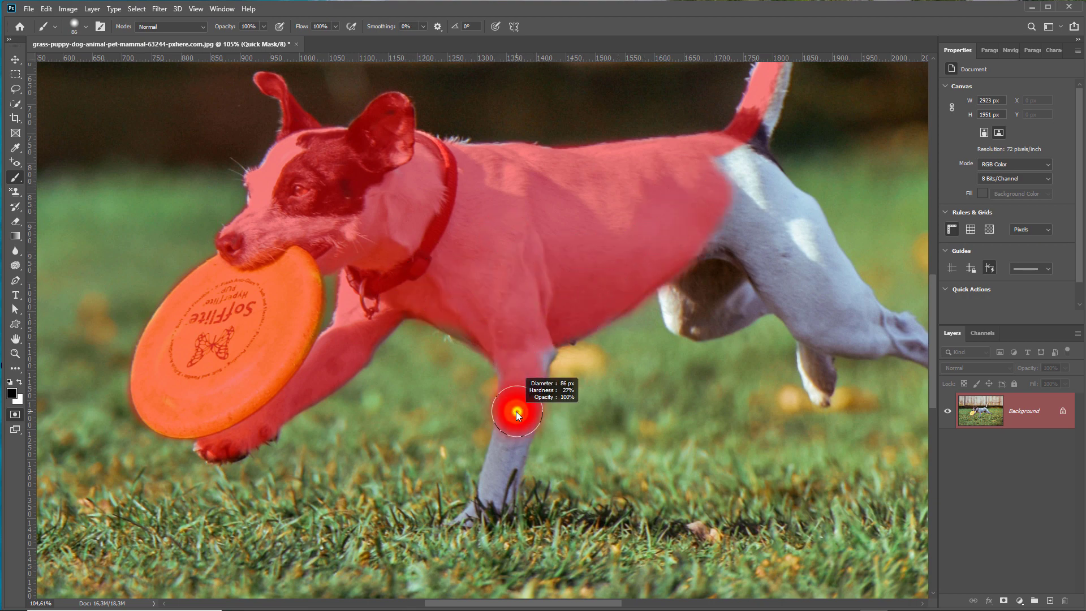
{"action": "mouse_move", "coordinate": [517, 413]}
{"action": "left_mouse_down"}
{"action": "mouse_move", "coordinate": [485, 503]}
{"action": "mouse_move", "coordinate": [509, 396]}
{"action": "left_mouse_up"}
{"action": "scroll", "coordinate": [604, 242], "scroll_direction": "down", "scroll_amount": 3}
- Mask the tail, hind leg and grey hind thigh, resizing the brush between about 26 and 76 px
{"action": "mouse_move", "coordinate": [739, 127]}
{"action": "left_mouse_down"}
{"action": "mouse_move", "coordinate": [722, 181]}
{"action": "mouse_move", "coordinate": [771, 255]}
{"action": "mouse_move", "coordinate": [904, 367]}
{"action": "left_mouse_up"}
{"action": "right_click", "coordinate": [836, 310], "text": "alt"}
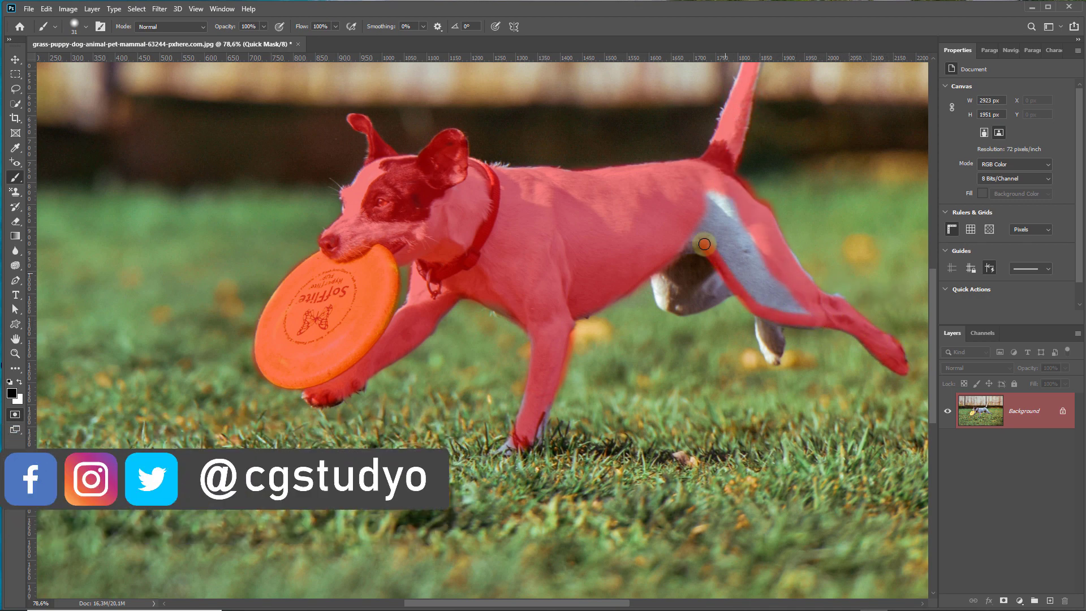
{"action": "right_click", "coordinate": [703, 242], "text": "alt"}
{"action": "mouse_move", "coordinate": [727, 211]}
{"action": "left_mouse_down"}
{"action": "mouse_move", "coordinate": [671, 296]}
{"action": "mouse_move", "coordinate": [721, 280]}
{"action": "mouse_move", "coordinate": [762, 341]}
{"action": "left_mouse_up"}
{"action": "right_click", "coordinate": [766, 301], "text": "alt"}
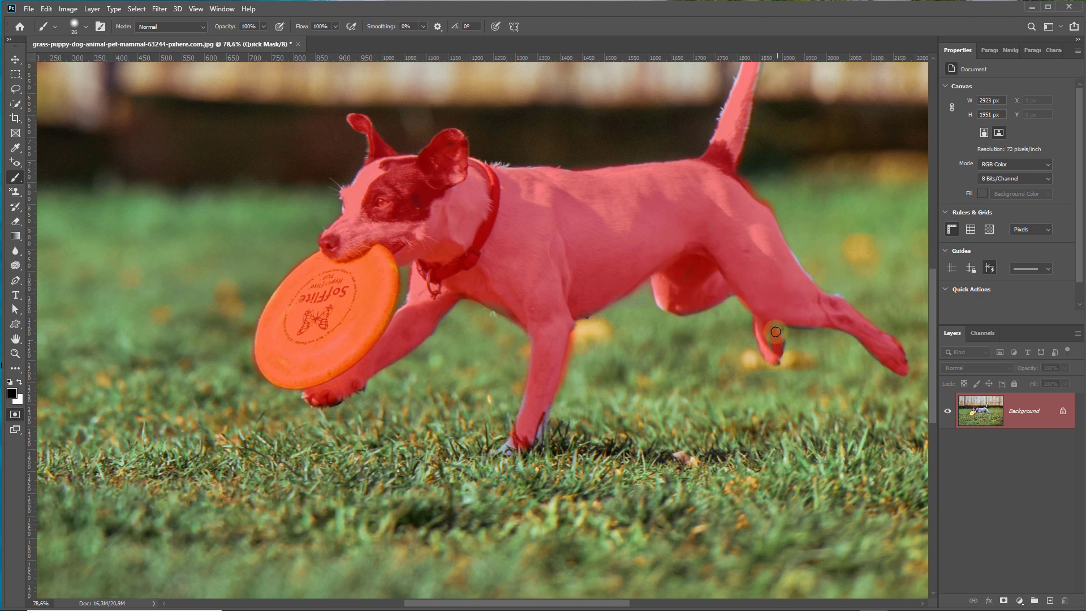
- Exit Quick Mask to select the dog and frisbee, then copy them to Layer 1 with Ctrl+J
{"action": "scroll", "coordinate": [792, 254], "scroll_direction": "down", "scroll_amount": 2}
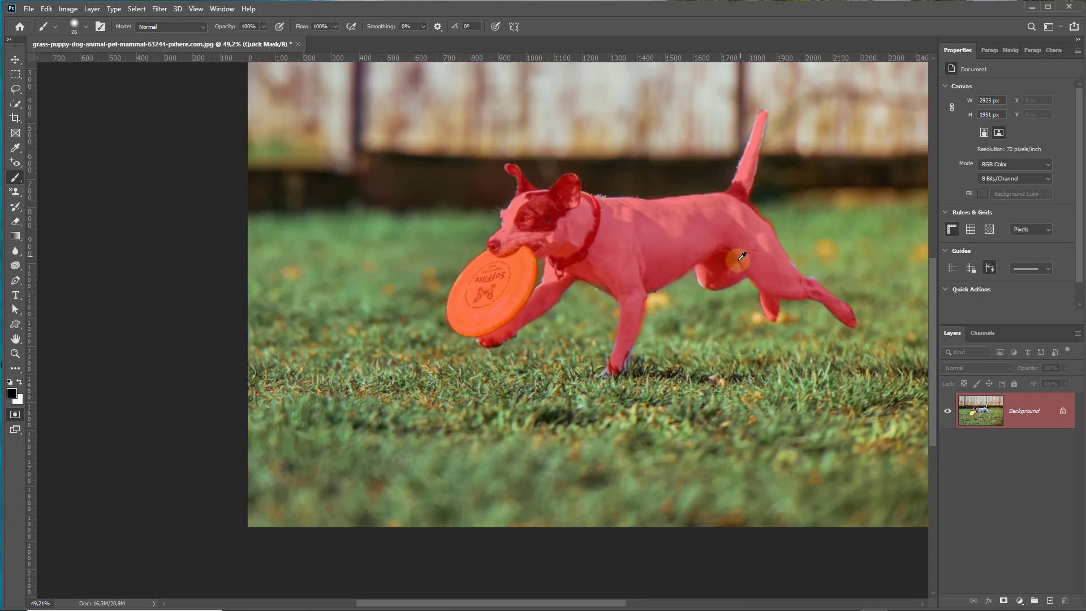
{"action": "scroll", "coordinate": [555, 304], "scroll_direction": "down", "scroll_amount": 2}
{"action": "scroll", "coordinate": [546, 301], "scroll_direction": "up", "scroll_amount": 1}
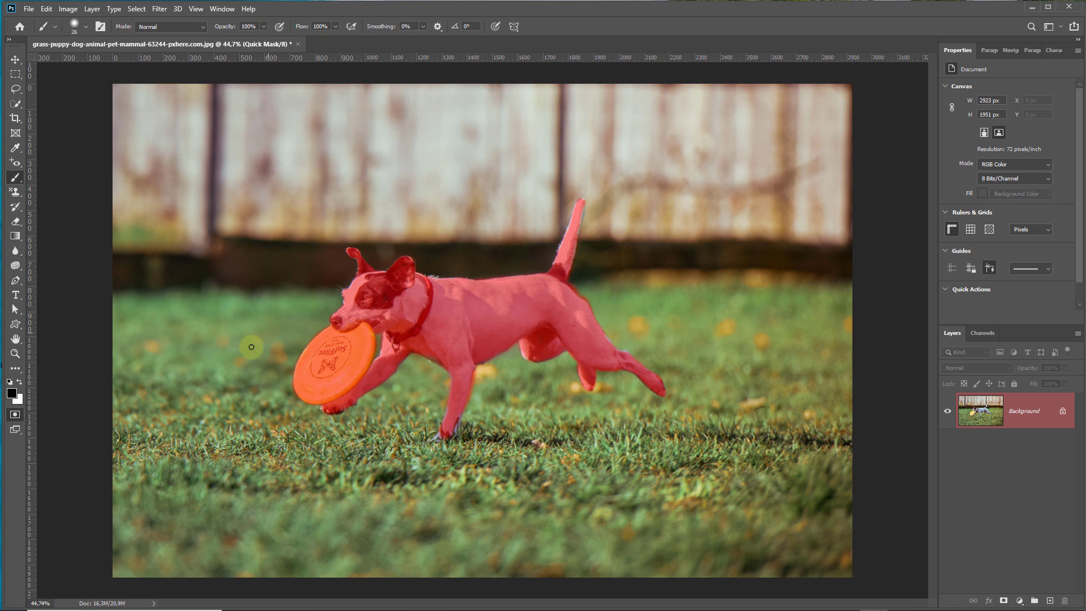
{"action": "left_click", "coordinate": [13, 415]}
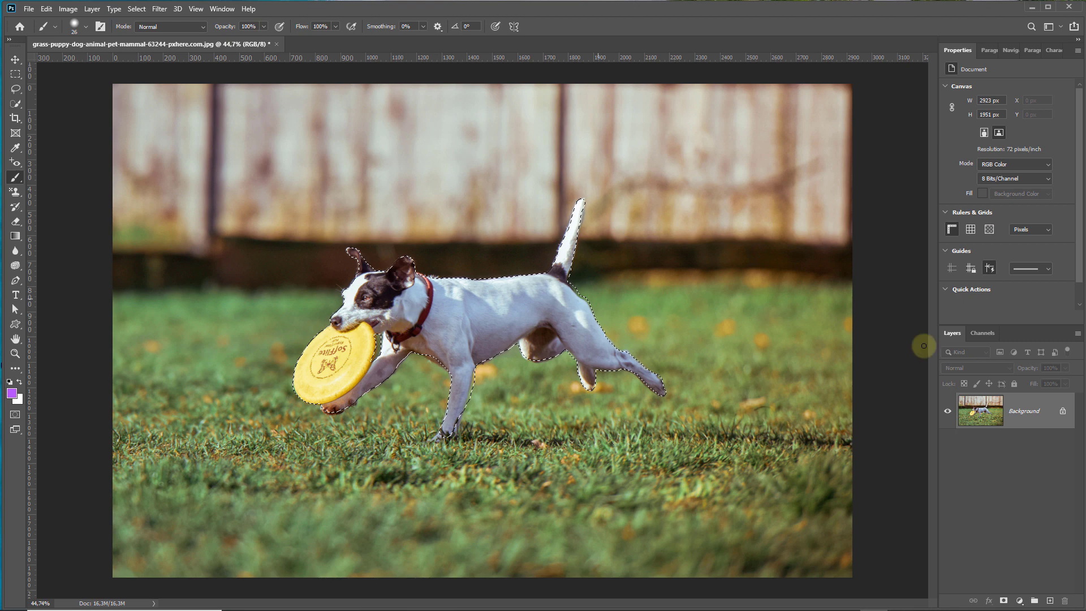
{"action": "key", "text": "ctrl+j"}
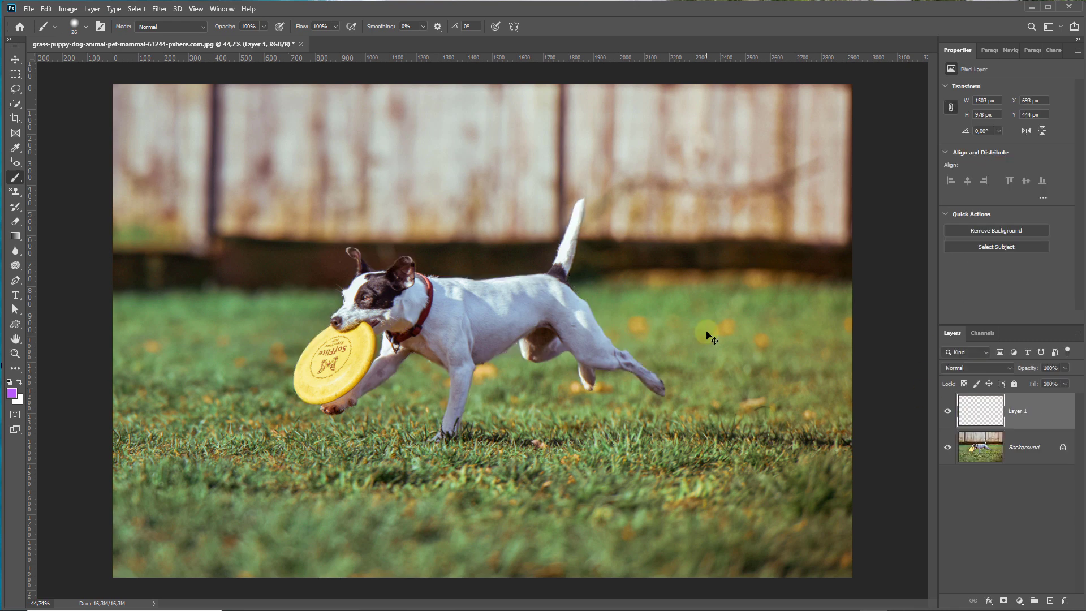
- Hide the Background to check the cut-out dog, then open and close Quick Mask Options
{"action": "left_click", "coordinate": [948, 448]}
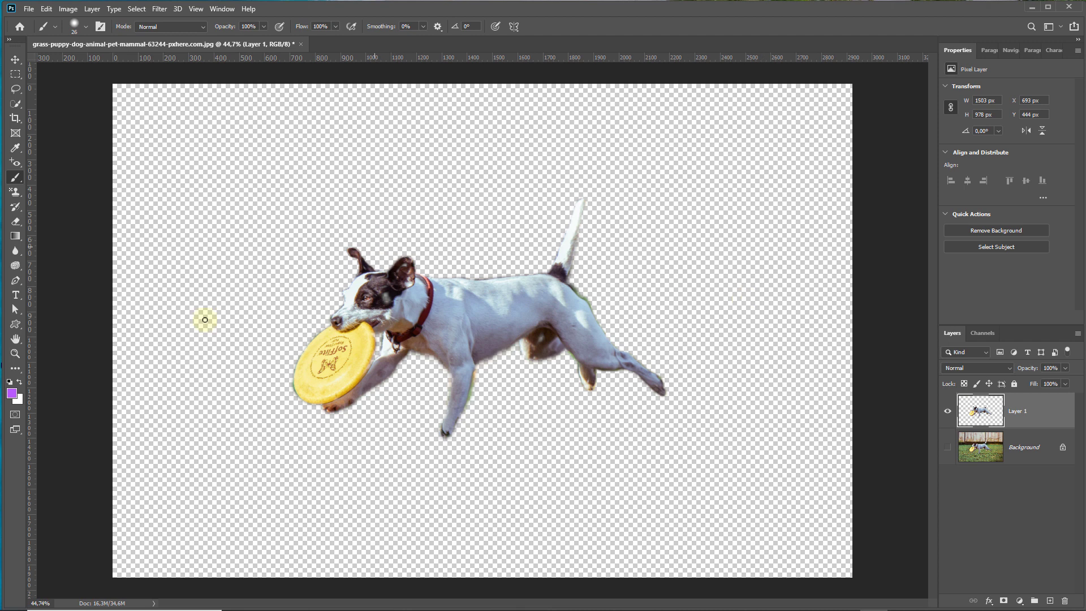
{"action": "double_click", "coordinate": [14, 414]}
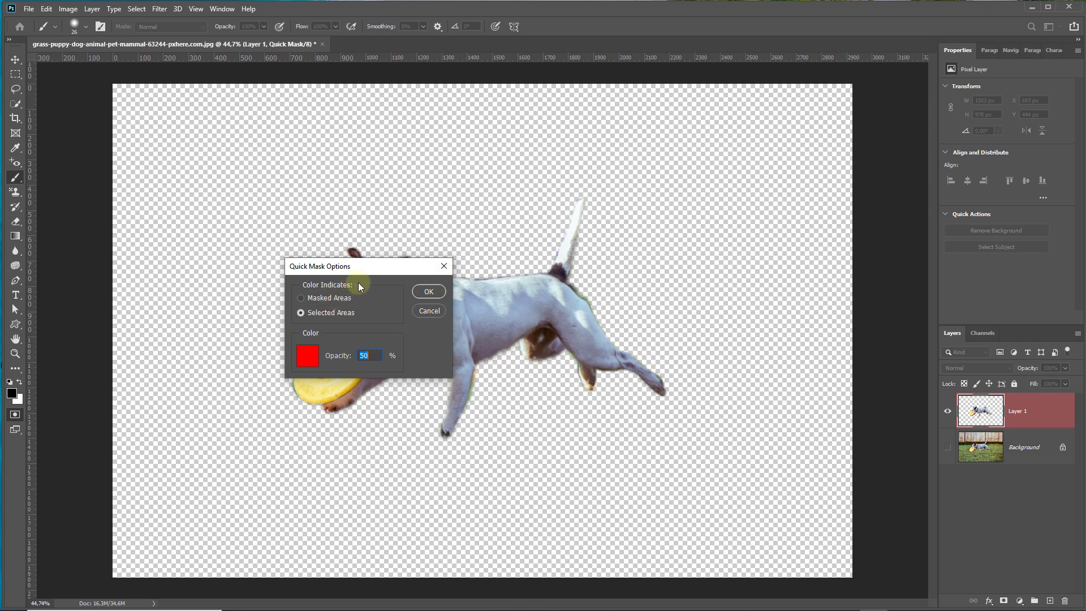
{"action": "left_click", "coordinate": [428, 291]}
- Return to standard mode, show the Background layer again and delete Layer 1
{"action": "key", "text": "q"}
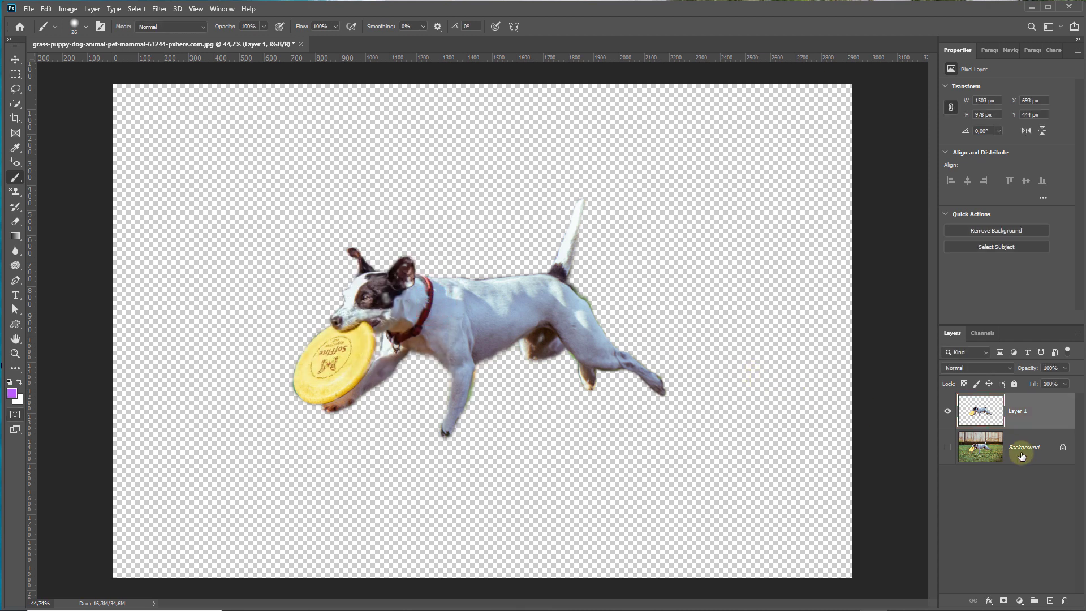
{"action": "left_click", "coordinate": [947, 447]}
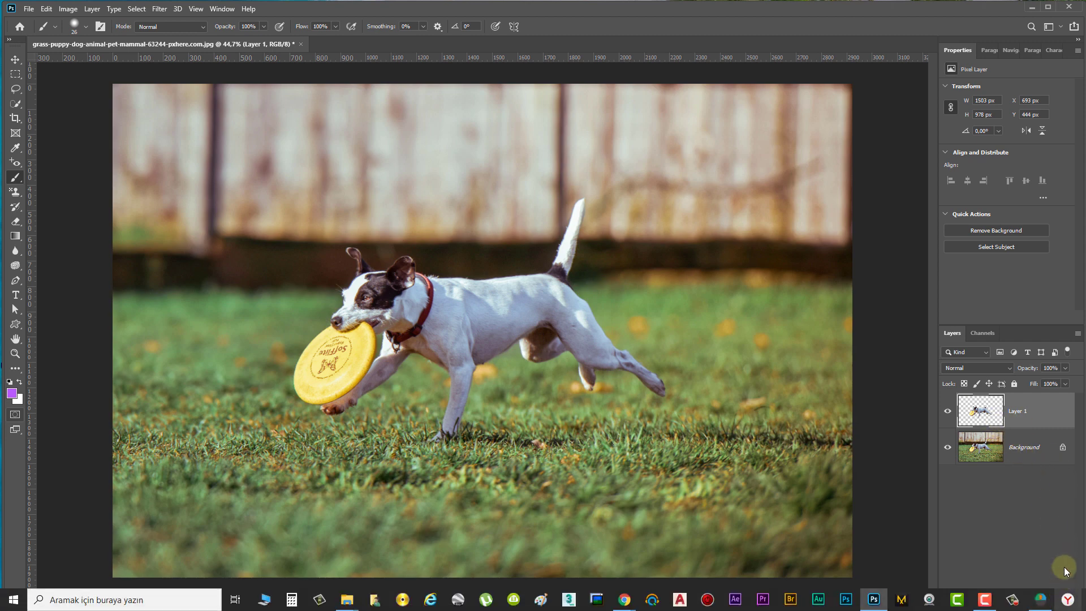
{"action": "left_click", "coordinate": [1065, 601]}
- Confirm deleting Layer 1 and set Quick Mask to mark Selected Areas
{"action": "left_click", "coordinate": [505, 235]}
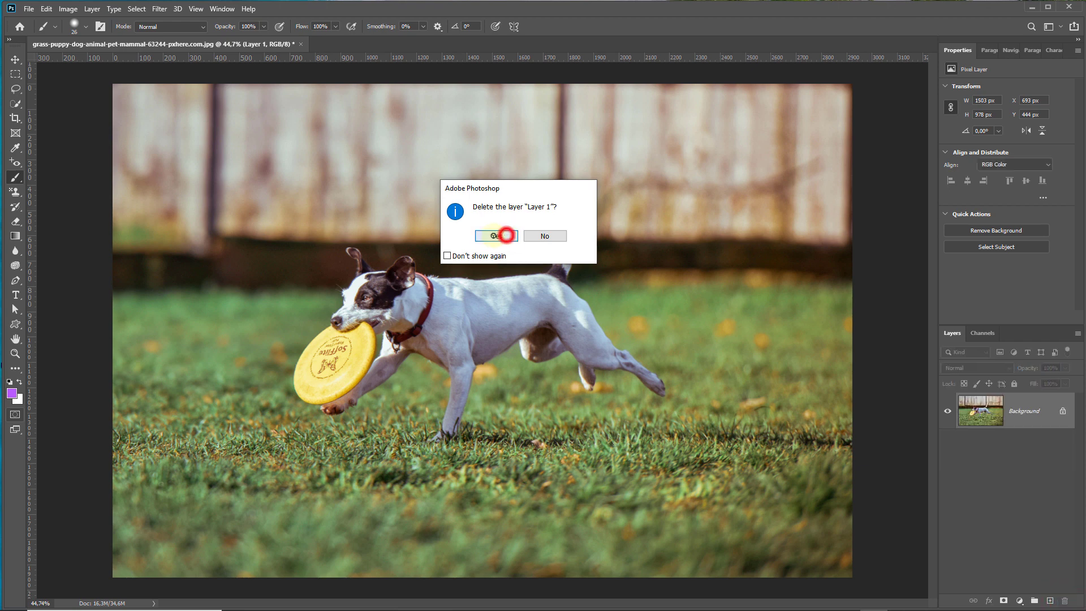
{"action": "double_click", "coordinate": [17, 416]}
{"action": "left_click", "coordinate": [302, 313]}
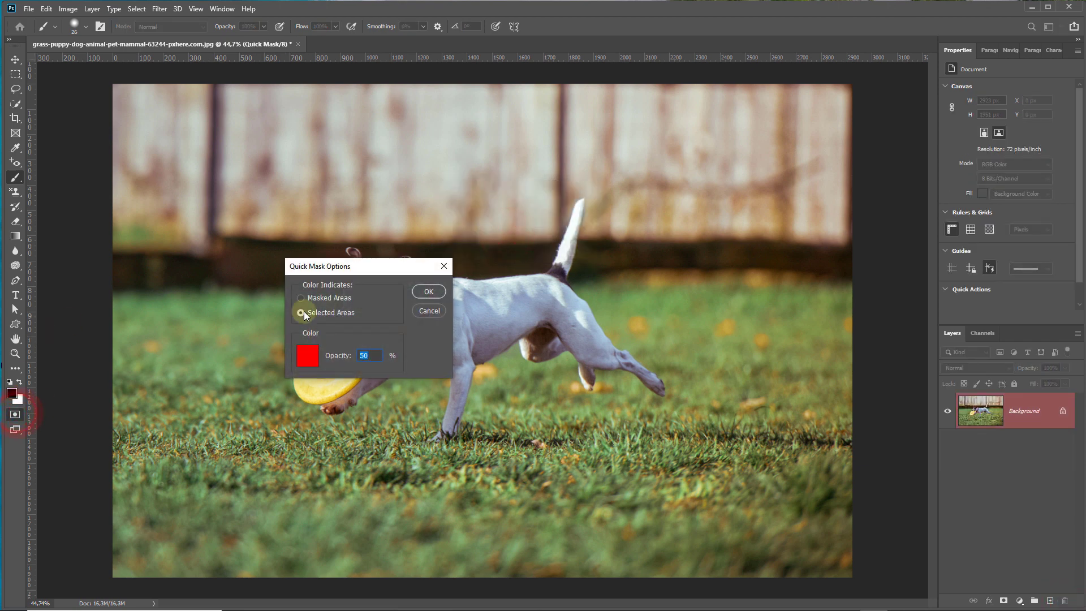
{"action": "left_click", "coordinate": [425, 293]}
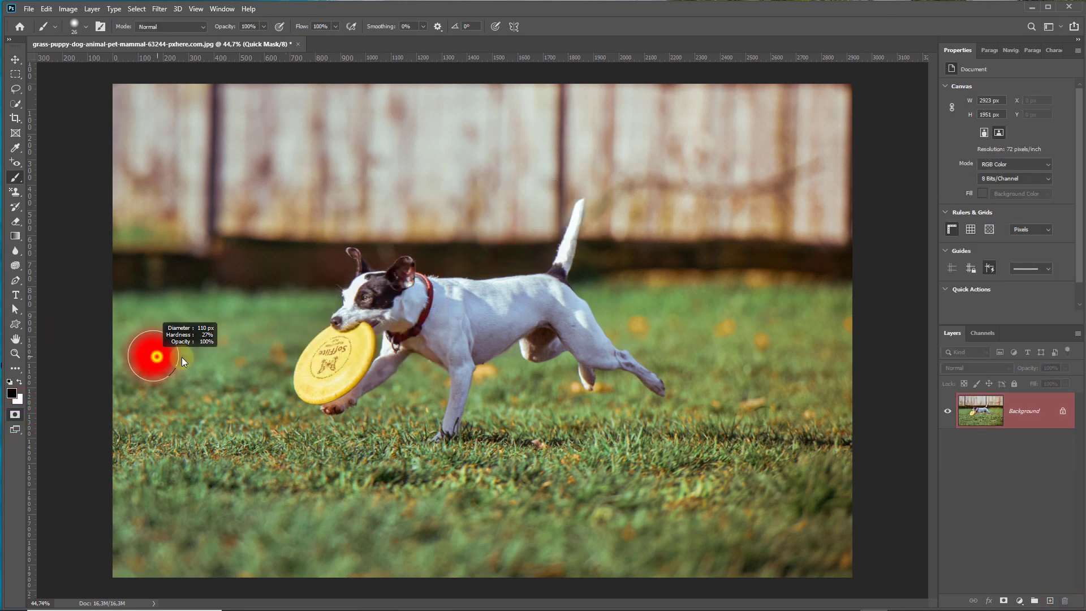
- Paint a rough mask over the grass and dog, then discard it and re-enter Quick Mask
{"action": "mouse_move", "coordinate": [186, 373]}
{"action": "left_mouse_down"}
{"action": "mouse_move", "coordinate": [254, 277]}
{"action": "mouse_move", "coordinate": [419, 289]}
{"action": "left_mouse_up"}
{"action": "left_click_drag", "start_coordinate": [455, 215], "coordinate": [550, 343]}
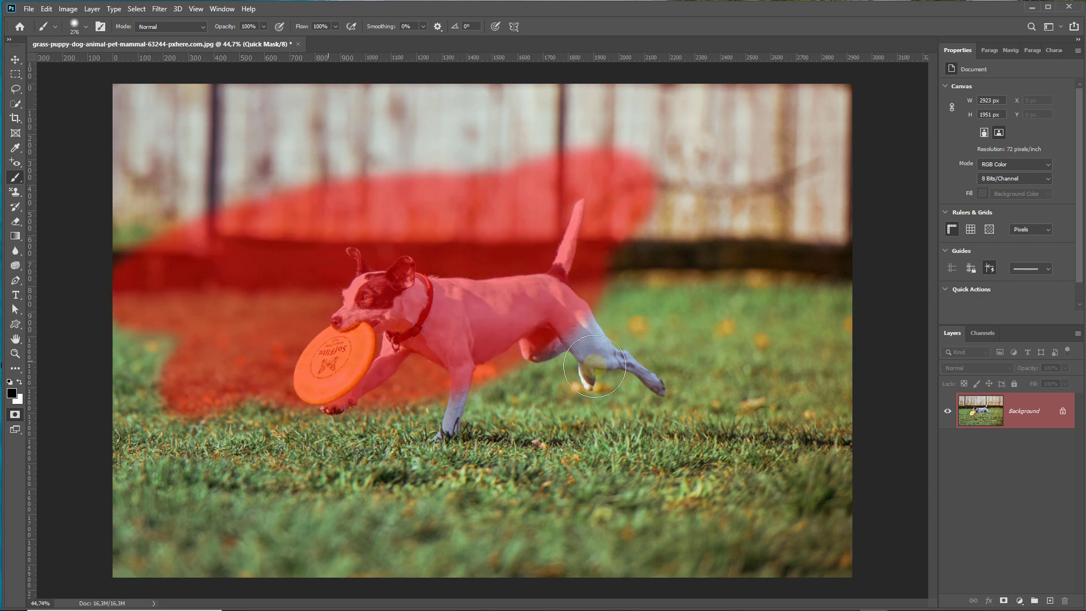
{"action": "double_click", "coordinate": [15, 414]}
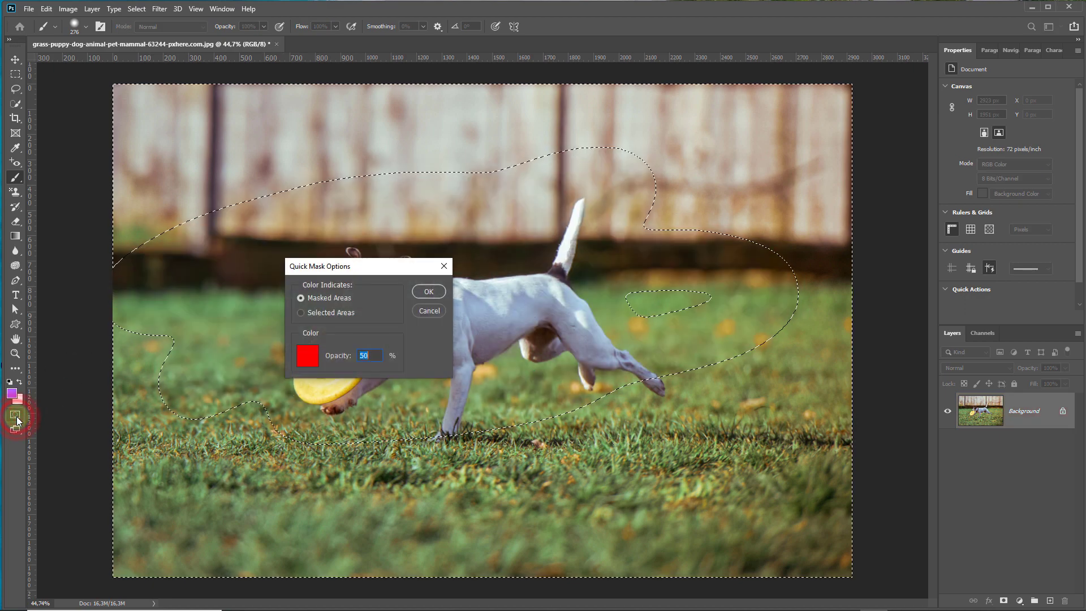
{"action": "left_click", "coordinate": [443, 266]}
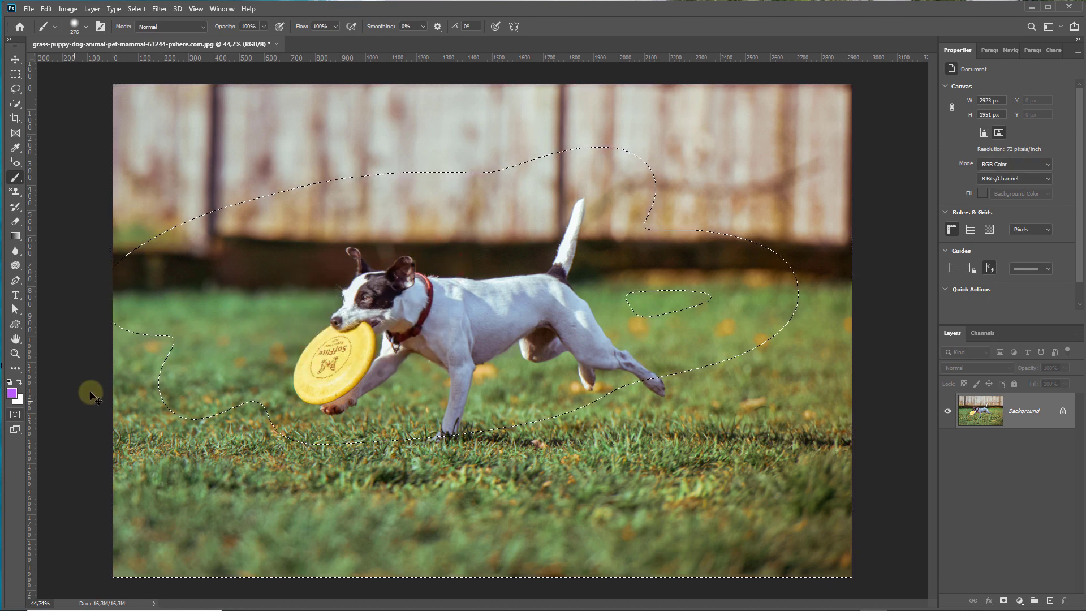
{"action": "key", "text": "q"}
{"action": "key", "text": "q"}
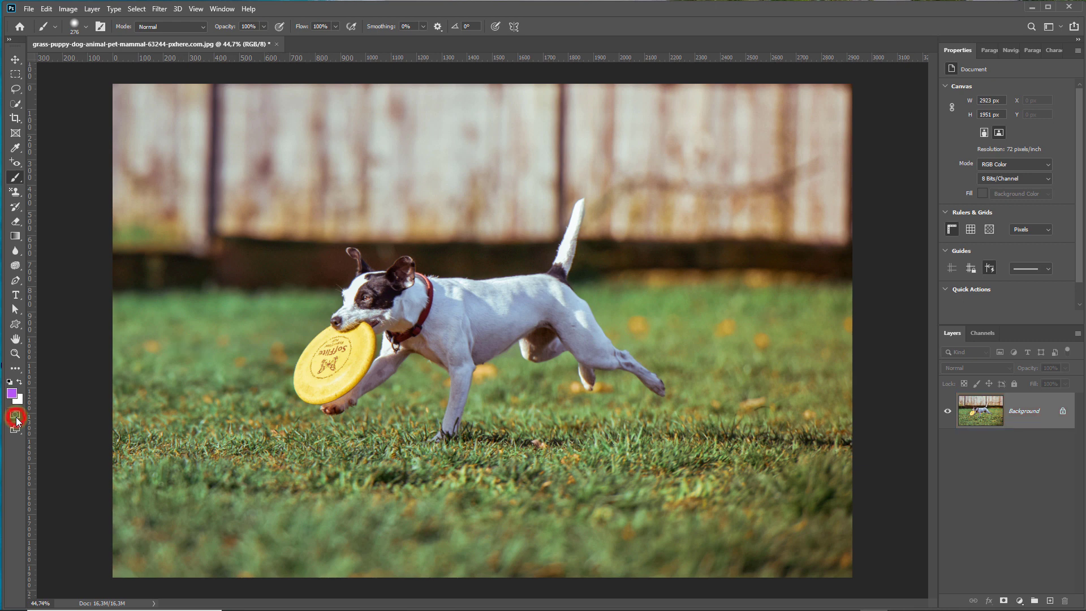
{"action": "left_click", "coordinate": [16, 417]}
{"action": "left_click", "coordinate": [11, 417]}
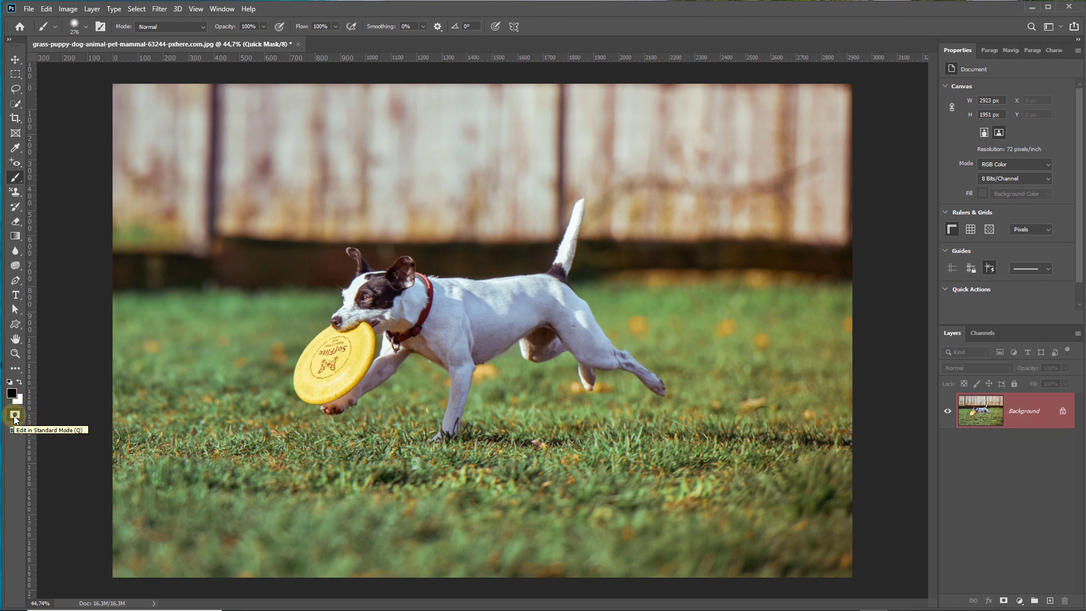
- Reset Quick Mask Options so the mask colour marks Selected Areas
{"action": "left_click", "coordinate": [16, 418]}
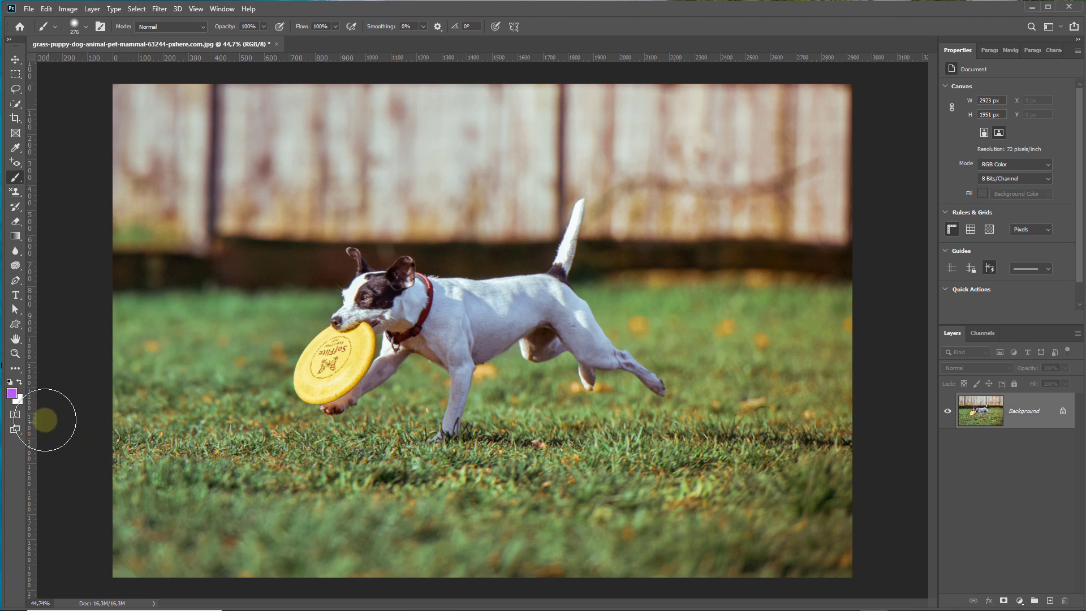
{"action": "left_click", "coordinate": [16, 418]}
{"action": "double_click", "coordinate": [15, 415]}
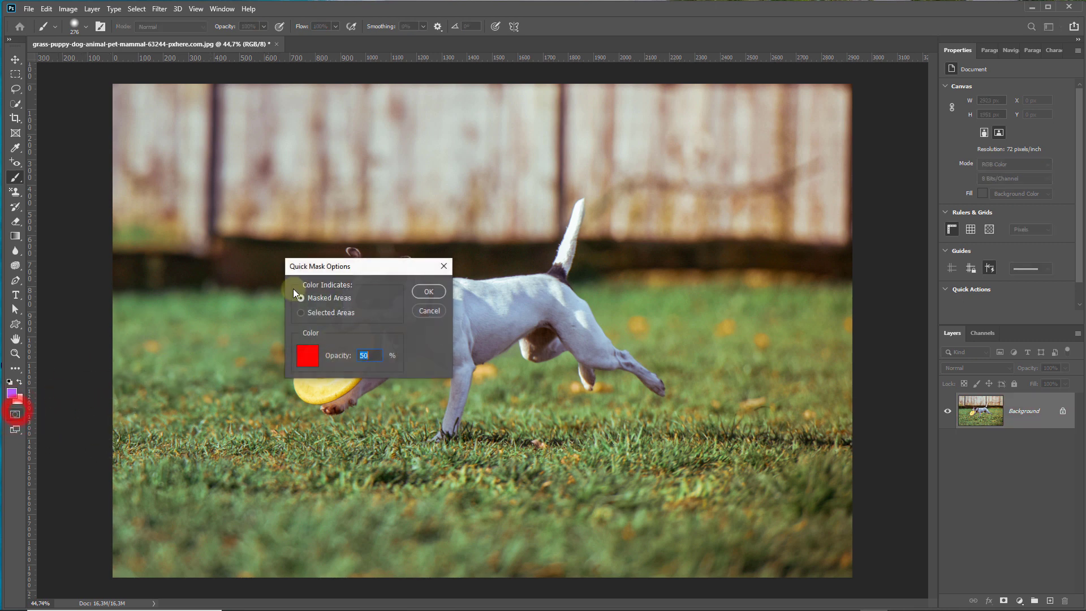
{"action": "left_click", "coordinate": [301, 312]}
{"action": "left_click", "coordinate": [429, 292]}
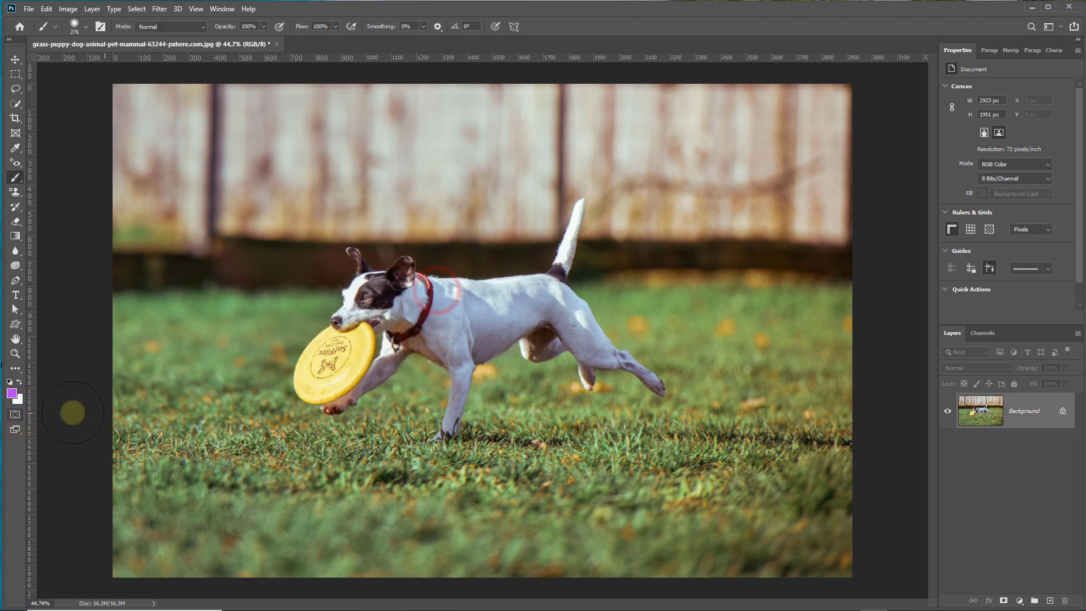
- With a smaller brush, paint the frisbee's rim in Quick Mask and exit to a frisbee selection
{"action": "scroll", "coordinate": [334, 379], "scroll_direction": "up", "scroll_amount": 5}
{"action": "left_click_drag", "start_coordinate": [320, 340], "coordinate": [259, 358]}
{"action": "scroll", "coordinate": [259, 357], "scroll_direction": "up", "scroll_amount": 3}
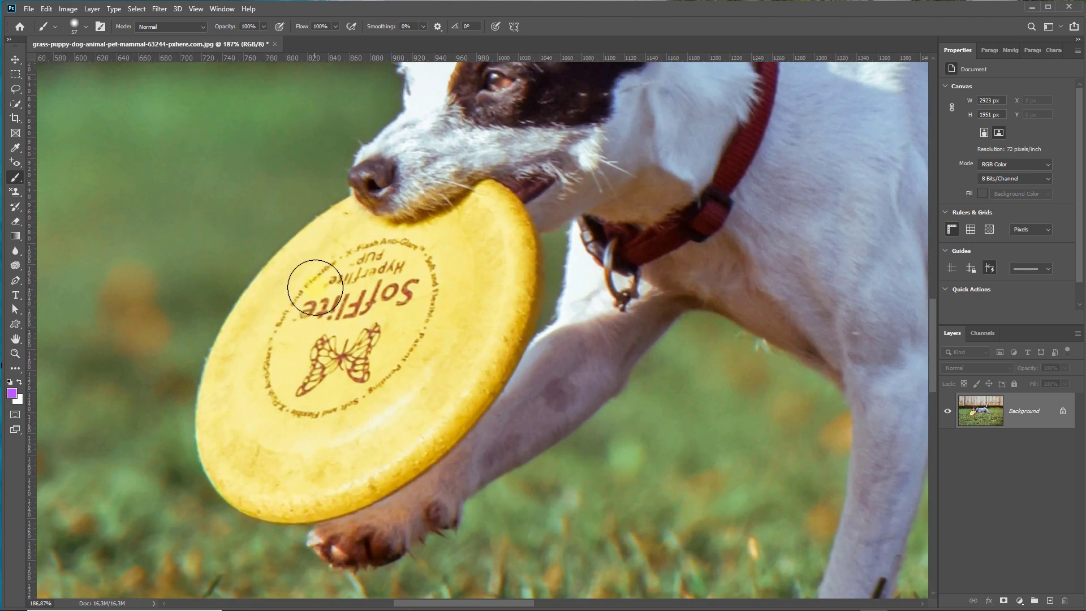
{"action": "left_click", "coordinate": [15, 416]}
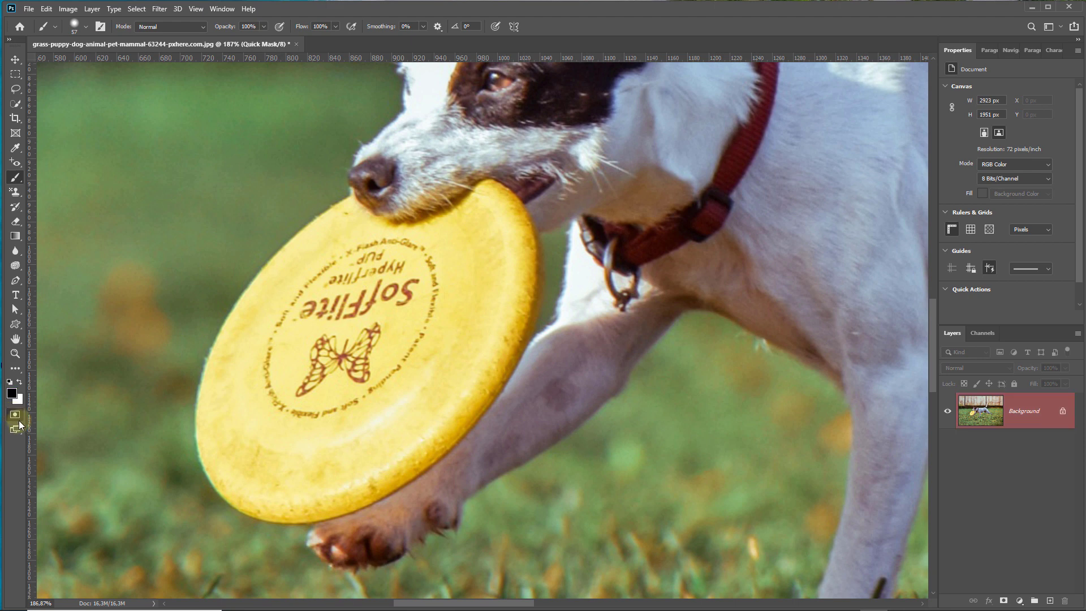
{"action": "mouse_move", "coordinate": [344, 230]}
{"action": "left_mouse_down"}
{"action": "mouse_move", "coordinate": [262, 311]}
{"action": "mouse_move", "coordinate": [232, 375]}
{"action": "mouse_move", "coordinate": [218, 432]}
{"action": "mouse_move", "coordinate": [232, 465]}
{"action": "mouse_move", "coordinate": [257, 484]}
{"action": "mouse_move", "coordinate": [310, 492]}
{"action": "mouse_move", "coordinate": [378, 468]}
{"action": "mouse_move", "coordinate": [439, 423]}
{"action": "mouse_move", "coordinate": [484, 357]}
{"action": "mouse_move", "coordinate": [509, 286]}
{"action": "mouse_move", "coordinate": [509, 233]}
{"action": "mouse_move", "coordinate": [490, 204]}
{"action": "mouse_move", "coordinate": [438, 233]}
{"action": "mouse_move", "coordinate": [373, 247]}
{"action": "mouse_move", "coordinate": [349, 231]}
{"action": "mouse_move", "coordinate": [304, 254]}
{"action": "mouse_move", "coordinate": [266, 376]}
{"action": "mouse_move", "coordinate": [396, 269]}
{"action": "mouse_move", "coordinate": [458, 311]}
{"action": "mouse_move", "coordinate": [368, 424]}
{"action": "mouse_move", "coordinate": [266, 441]}
{"action": "mouse_move", "coordinate": [323, 316]}
{"action": "mouse_move", "coordinate": [427, 346]}
{"action": "mouse_move", "coordinate": [283, 427]}
{"action": "left_mouse_up"}
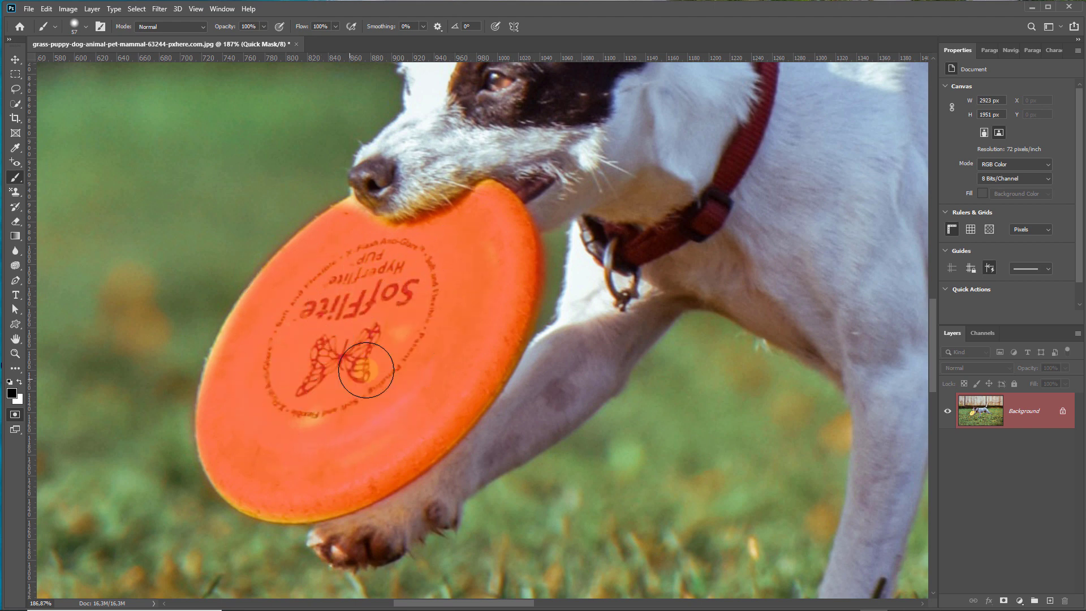
{"action": "mouse_move", "coordinate": [270, 302]}
{"action": "left_mouse_down"}
{"action": "mouse_move", "coordinate": [233, 376]}
{"action": "mouse_move", "coordinate": [238, 432]}
{"action": "mouse_move", "coordinate": [308, 475]}
{"action": "mouse_move", "coordinate": [242, 497]}
{"action": "mouse_move", "coordinate": [281, 512]}
{"action": "mouse_move", "coordinate": [351, 480]}
{"action": "mouse_move", "coordinate": [339, 407]}
{"action": "left_mouse_up"}
{"action": "scroll", "coordinate": [339, 320], "scroll_direction": "up", "scroll_amount": 2}
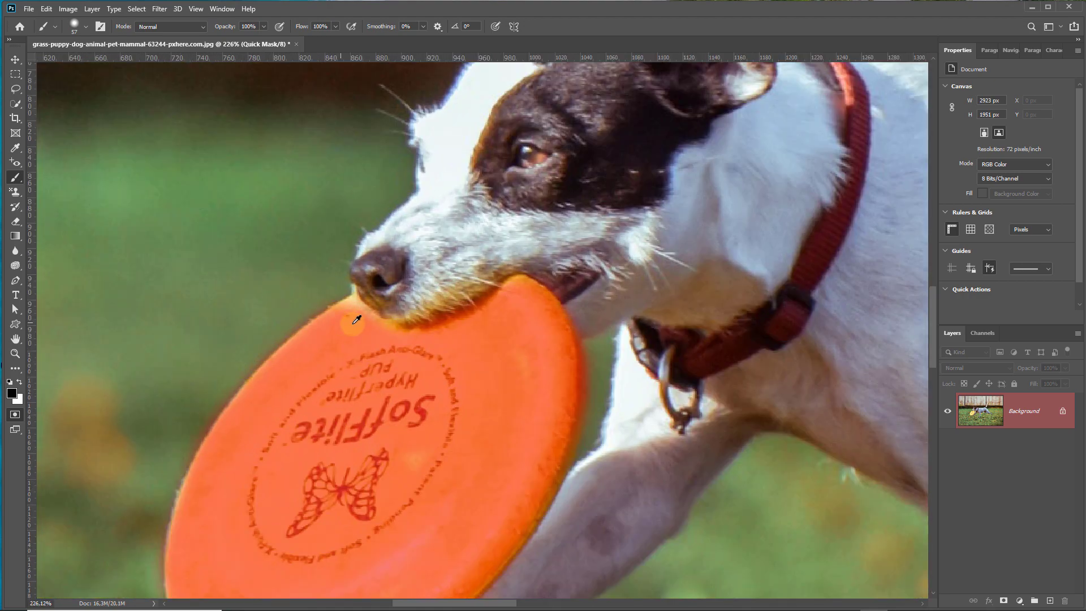
{"action": "scroll", "coordinate": [339, 320], "scroll_direction": "up", "scroll_amount": 3}
{"action": "left_click_drag", "start_coordinate": [346, 298], "coordinate": [342, 298]}
{"action": "scroll", "coordinate": [331, 351], "scroll_direction": "down", "scroll_amount": 4}
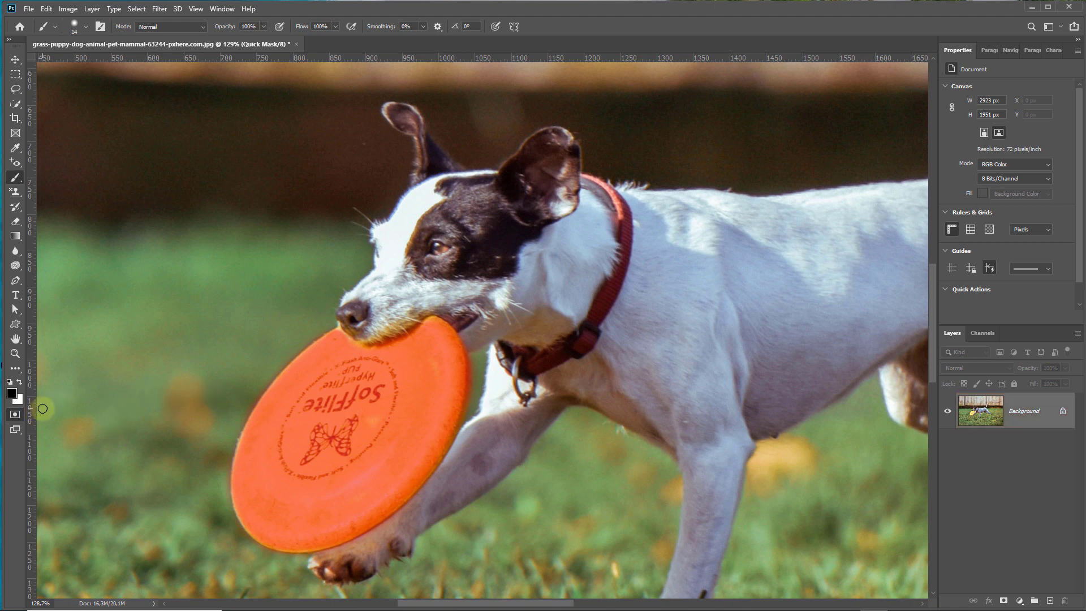
{"action": "key", "text": "q"}
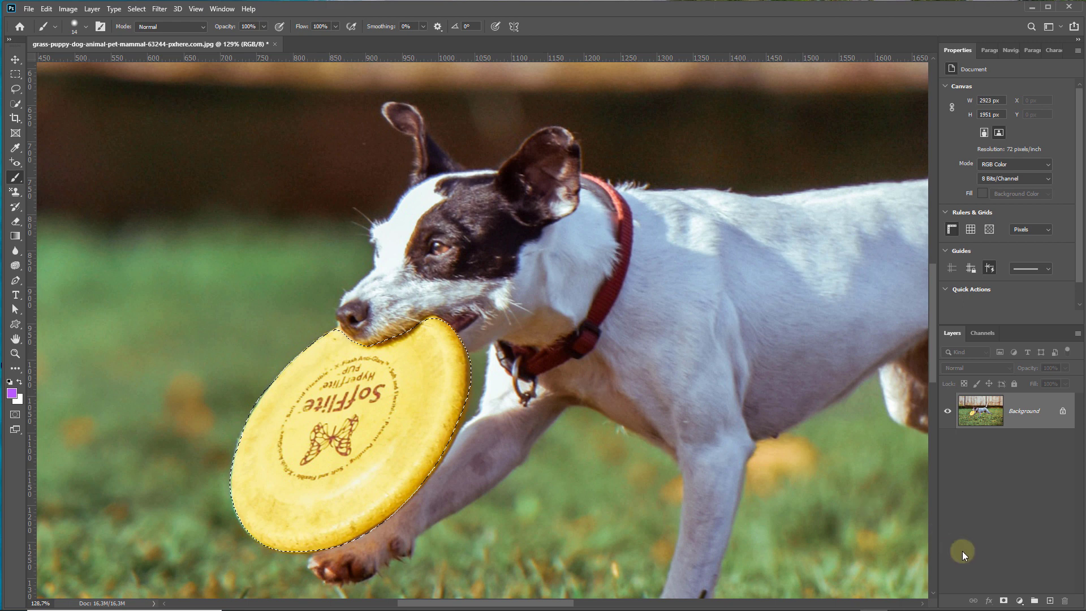
- Add a Hue/Saturation adjustment layer above the frisbee selection
{"action": "left_click", "coordinate": [1023, 601]}
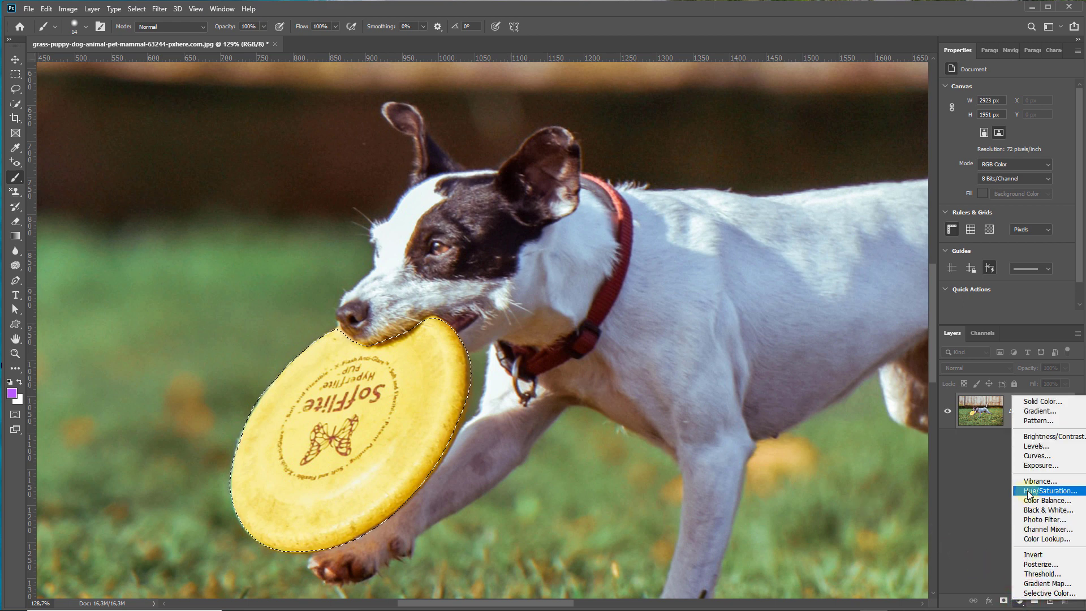
{"action": "left_click", "coordinate": [988, 487]}
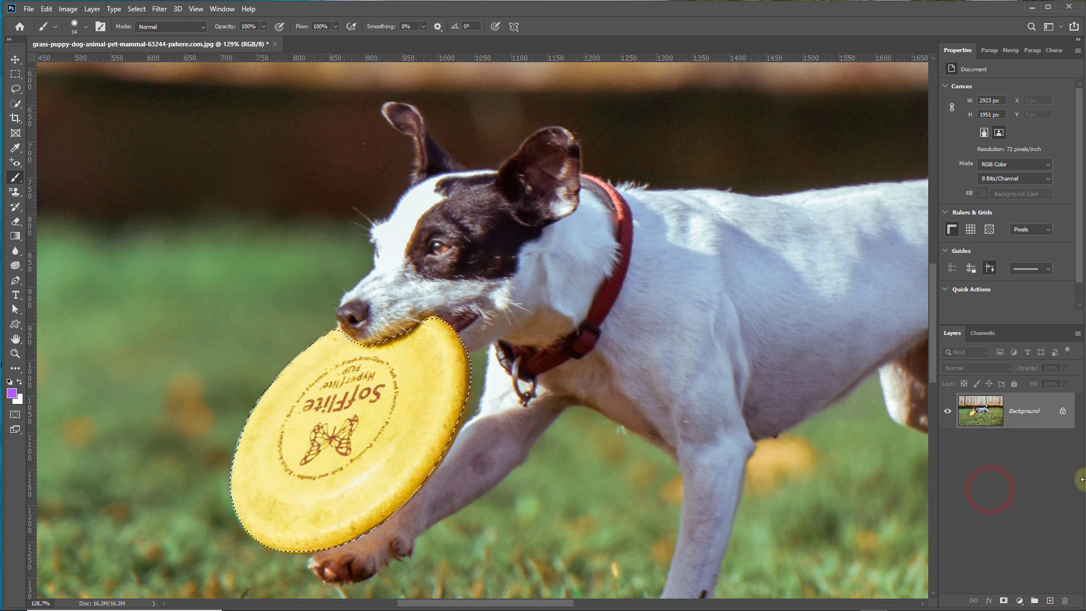
{"action": "left_click_drag", "start_coordinate": [1083, 479], "coordinate": [1063, 481]}
{"action": "left_click", "coordinate": [1006, 600]}
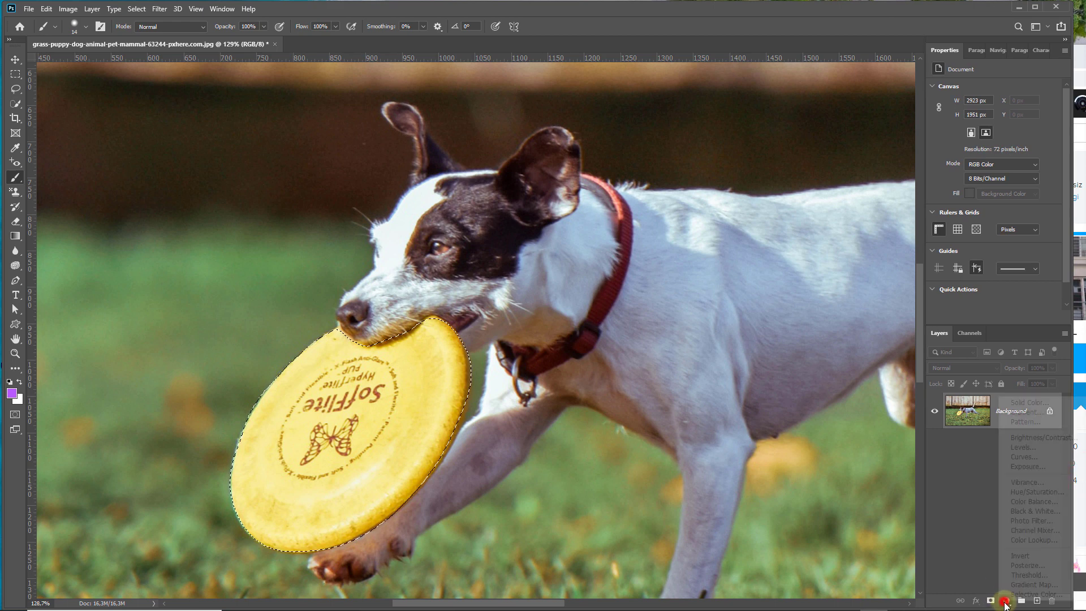
{"action": "left_click", "coordinate": [1017, 493]}
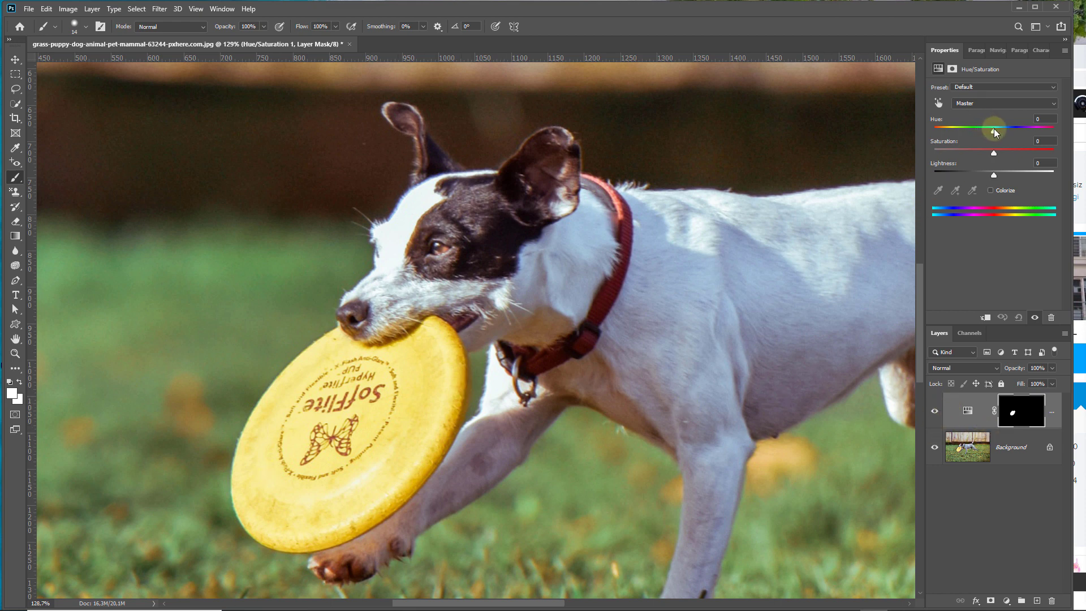
- Tune the frisbee to pink-red with Hue -48 and Saturation -3, then compare against the yellow original
{"action": "mouse_move", "coordinate": [994, 130]}
{"action": "left_mouse_down"}
{"action": "mouse_move", "coordinate": [958, 130]}
{"action": "mouse_move", "coordinate": [967, 130]}
{"action": "left_mouse_up"}
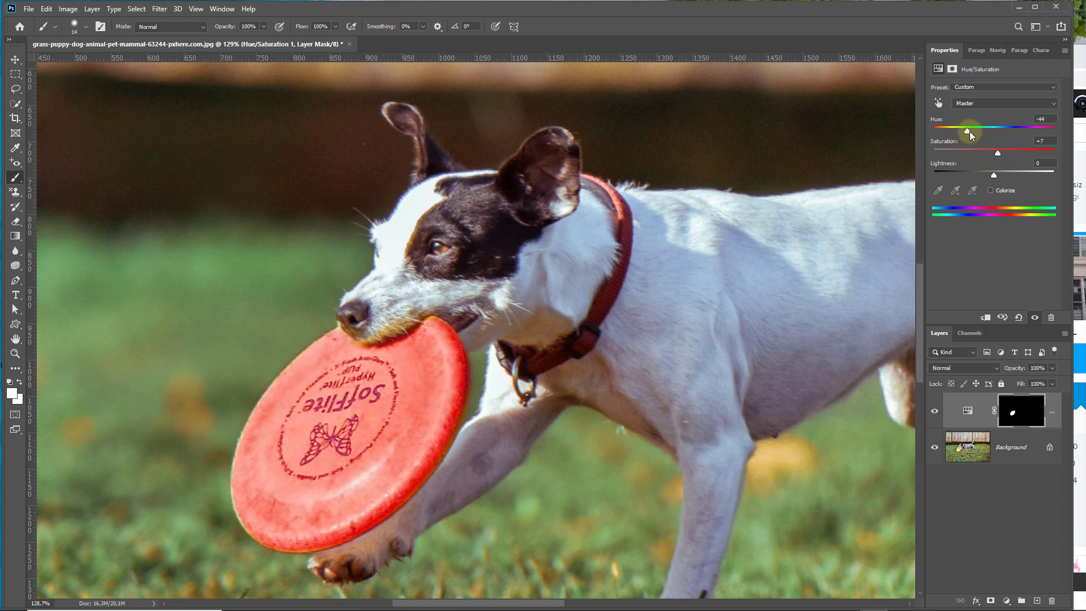
{"action": "mouse_move", "coordinate": [970, 131]}
{"action": "left_mouse_down"}
{"action": "mouse_move", "coordinate": [983, 130]}
{"action": "mouse_move", "coordinate": [960, 131]}
{"action": "mouse_move", "coordinate": [977, 131]}
{"action": "left_mouse_up"}
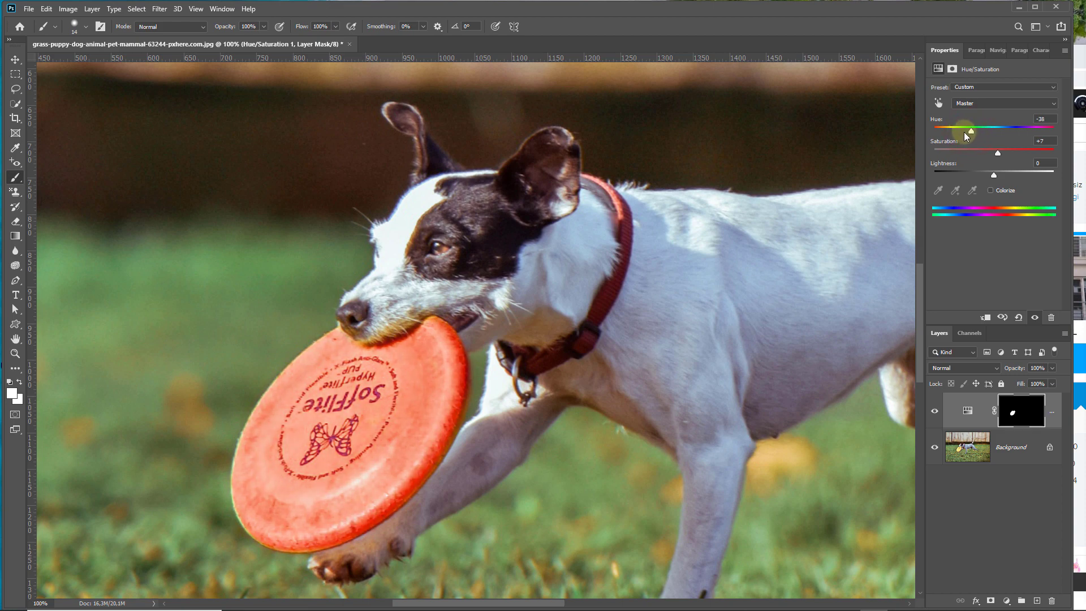
{"action": "key", "text": "ctrl+minus"}
{"action": "key", "text": "ctrl+minus"}
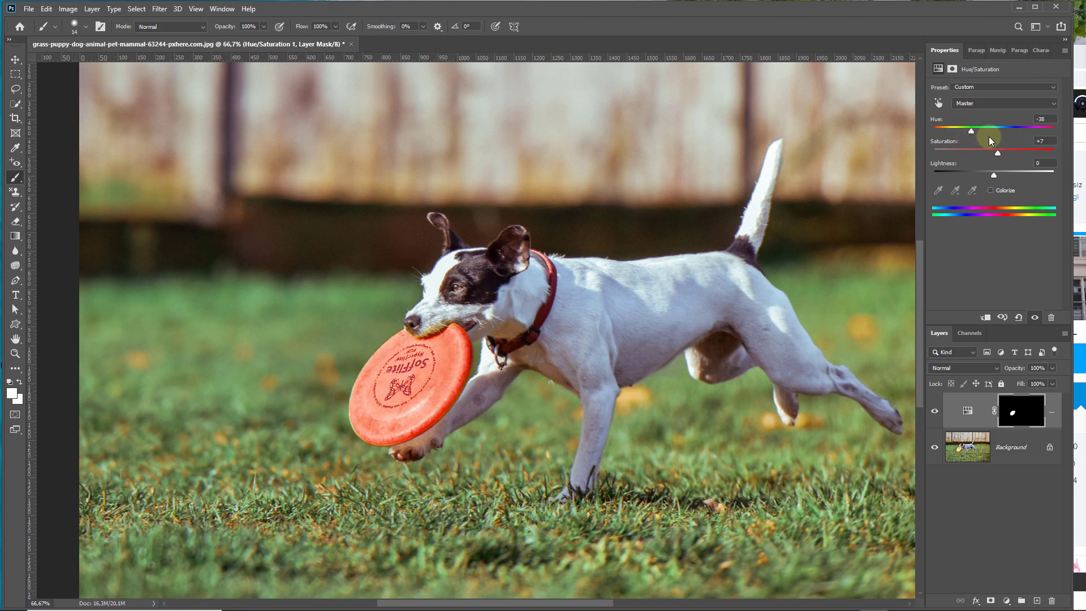
{"action": "left_click_drag", "start_coordinate": [996, 174], "coordinate": [993, 177]}
{"action": "mouse_move", "coordinate": [972, 132]}
{"action": "left_mouse_down"}
{"action": "mouse_move", "coordinate": [1009, 132]}
{"action": "mouse_move", "coordinate": [962, 130]}
{"action": "left_mouse_up"}
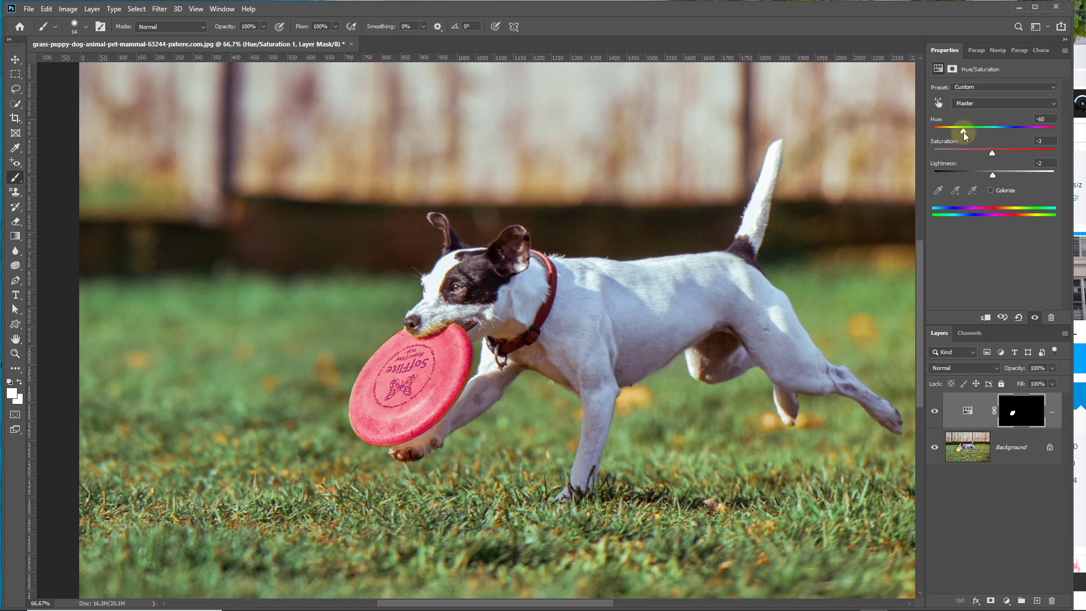
{"action": "mouse_move", "coordinate": [962, 132]}
{"action": "left_mouse_down"}
{"action": "mouse_move", "coordinate": [950, 130]}
{"action": "mouse_move", "coordinate": [980, 132]}
{"action": "mouse_move", "coordinate": [967, 131]}
{"action": "left_mouse_up"}
{"action": "mouse_move", "coordinate": [994, 178]}
{"action": "left_mouse_down"}
{"action": "mouse_move", "coordinate": [1011, 175]}
{"action": "mouse_move", "coordinate": [993, 177]}
{"action": "left_mouse_up"}
{"action": "left_click", "coordinate": [936, 412]}
- Re-show the coral-red frisbee adjustment and undo the stray brush dab
{"action": "left_click", "coordinate": [935, 412]}
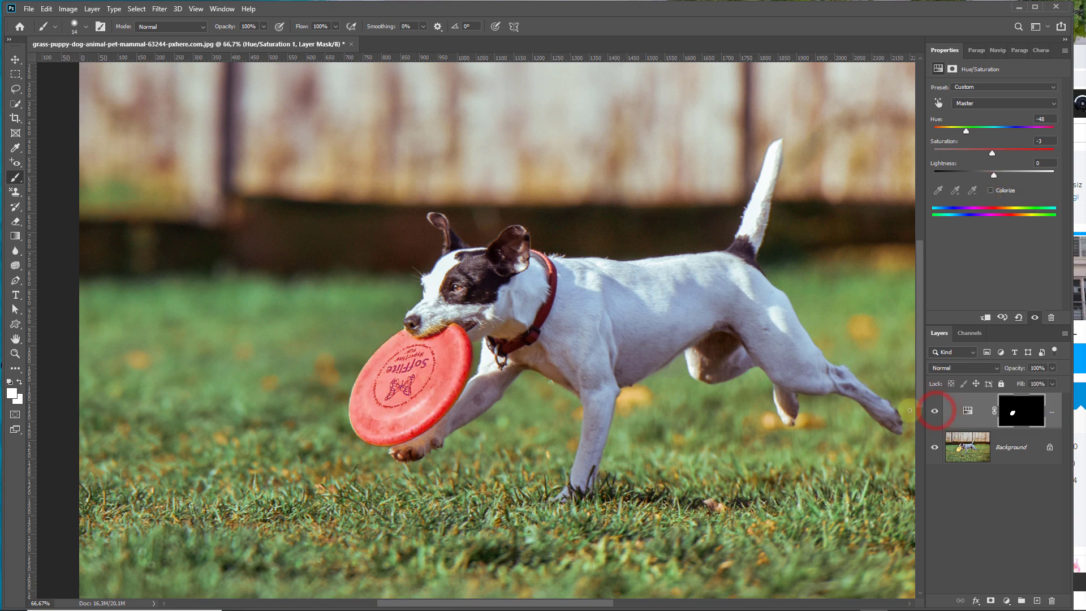
{"action": "scroll", "coordinate": [603, 386], "scroll_direction": "down", "scroll_amount": 3}
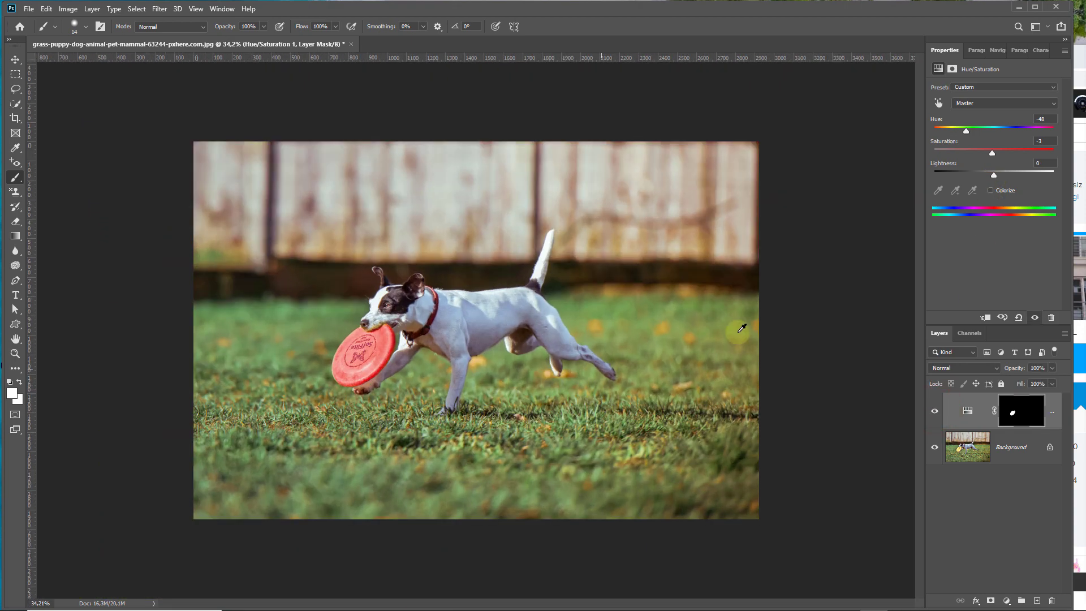
{"action": "scroll", "coordinate": [904, 398], "scroll_direction": "up", "scroll_amount": 2}
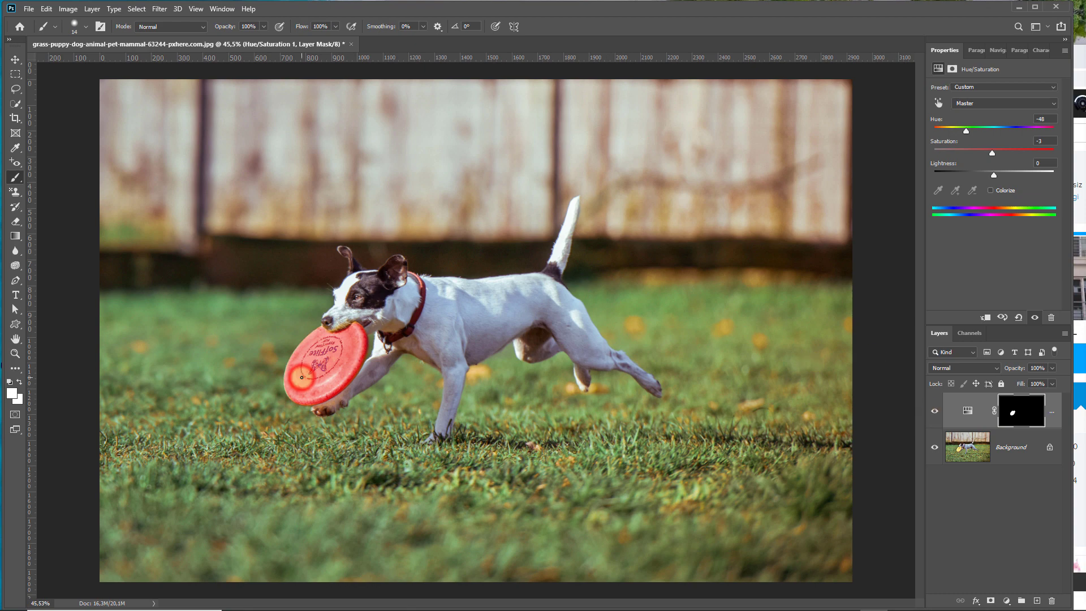
{"action": "key", "text": "ctrl+z"}
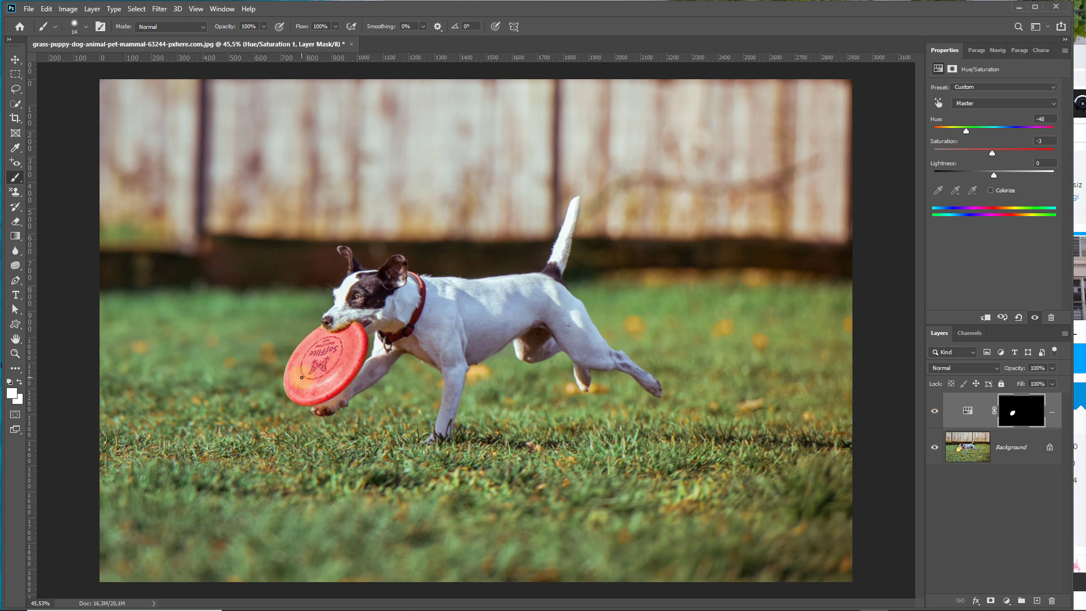